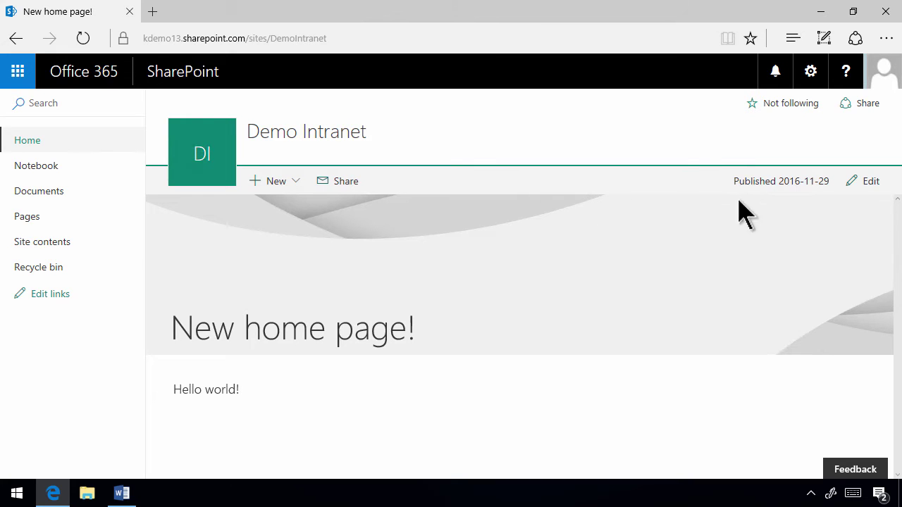
- Put the published 'New home page!' page into edit mode
{"action": "left_click", "coordinate": [868, 182]}
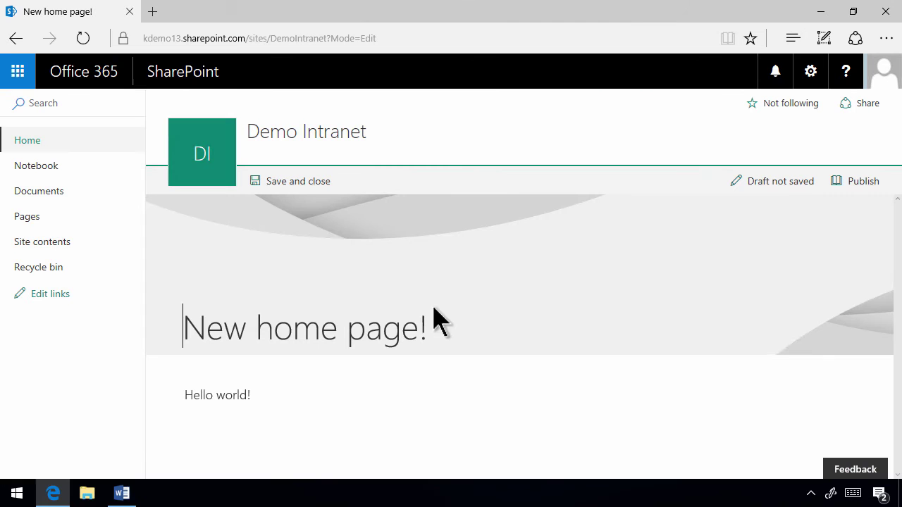
- Replace the page title with 'Home page!'
{"action": "left_click", "coordinate": [425, 319]}
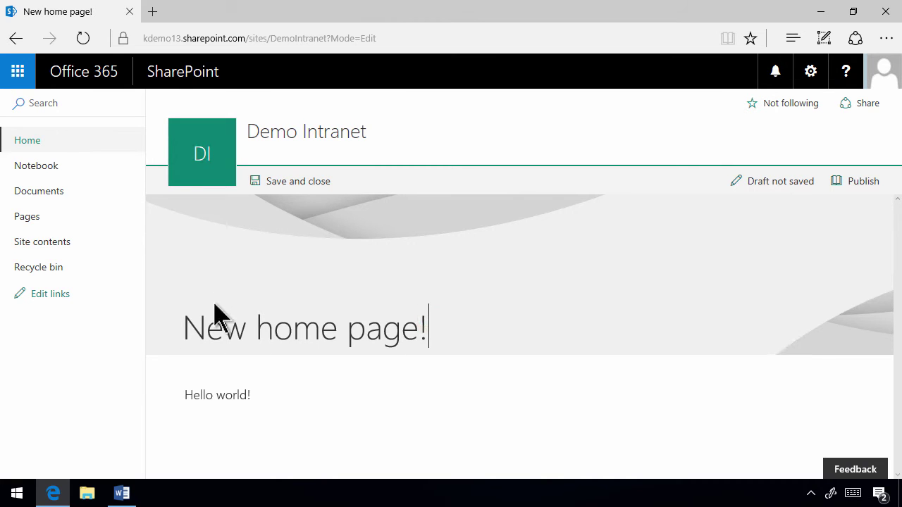
{"action": "left_click_drag", "start_coordinate": [439, 328], "coordinate": [201, 322]}
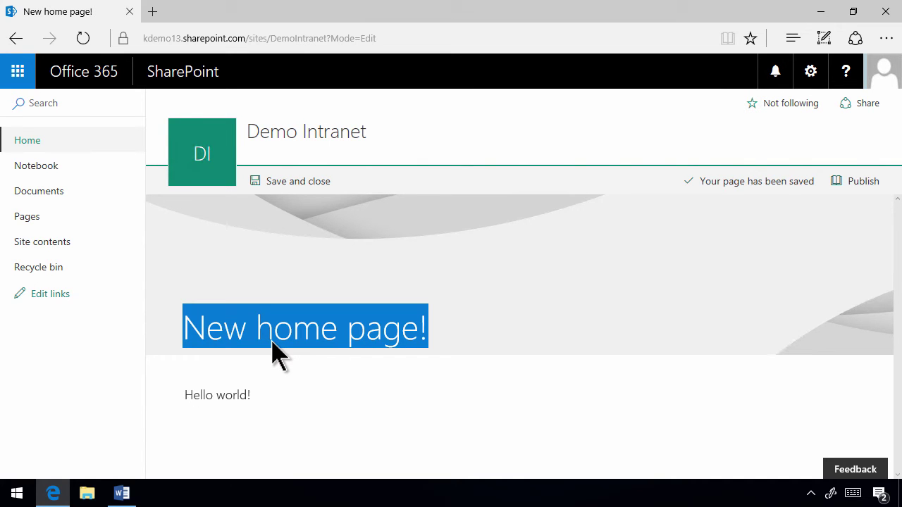
{"action": "type", "text": "H"}
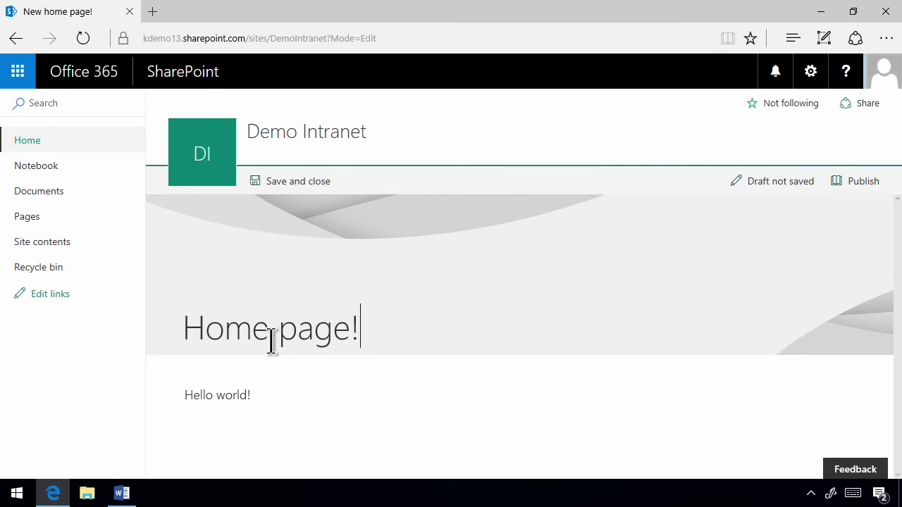
{"action": "key", "text": "Tab"}
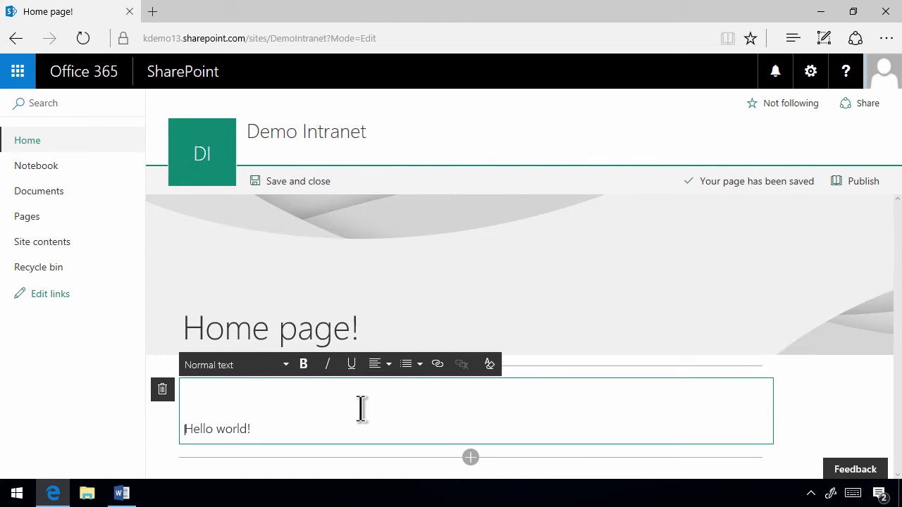
{"action": "key", "text": "shift+Tab"}
{"action": "right_click", "coordinate": [301, 329]}
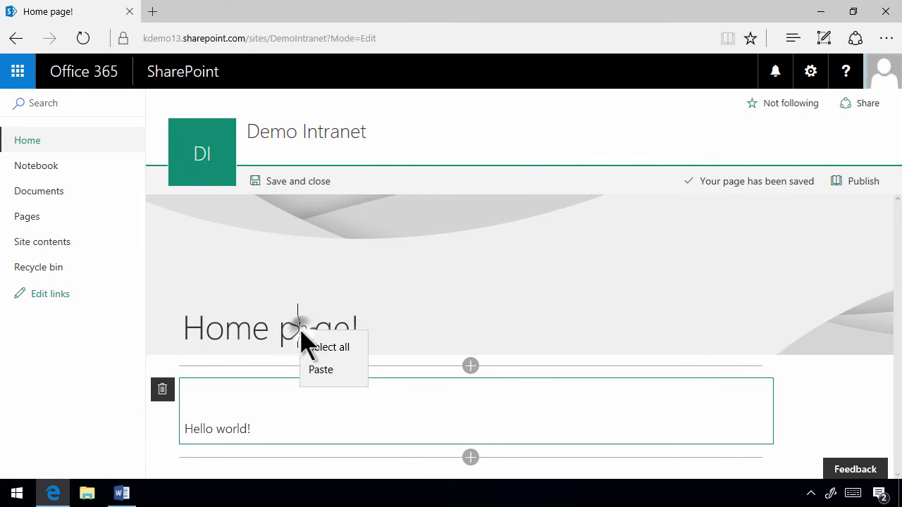
{"action": "left_click", "coordinate": [243, 332]}
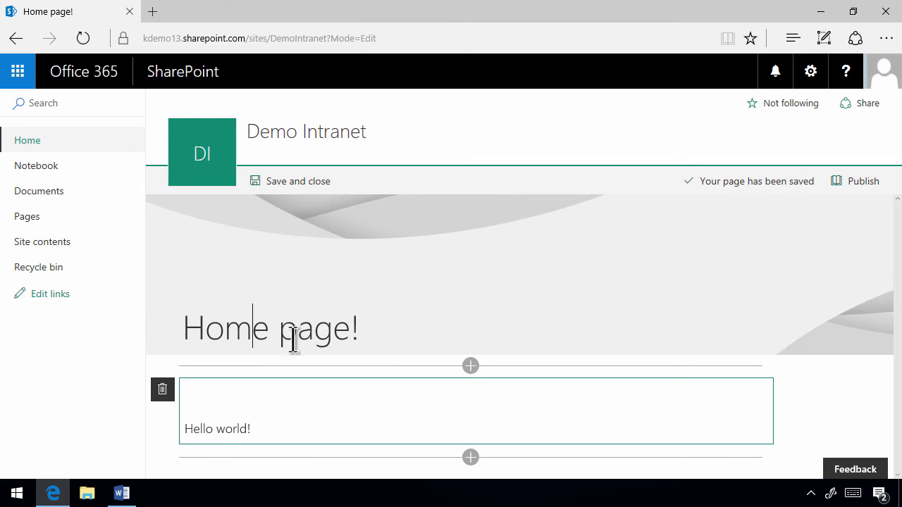
- Delete the empty first line above 'Hello world!' in the text web part
{"action": "left_click", "coordinate": [372, 341]}
{"action": "double_click", "coordinate": [318, 329]}
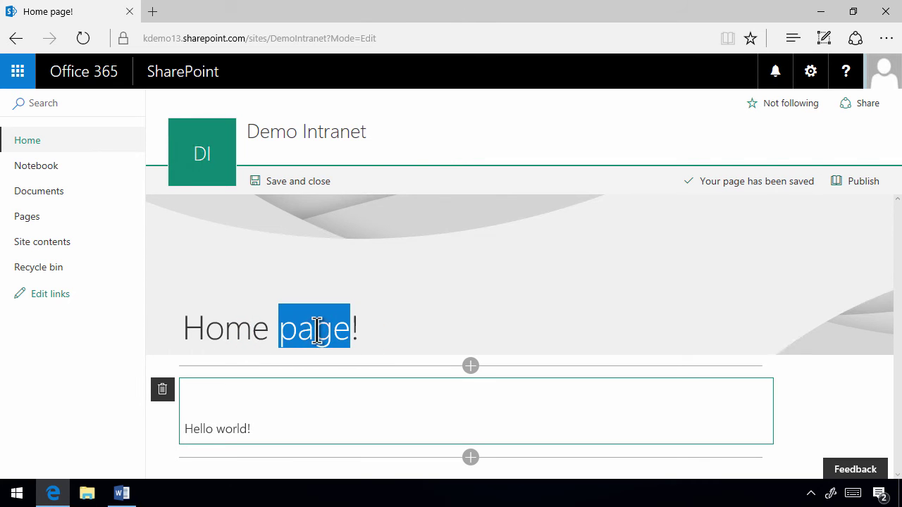
{"action": "left_click", "coordinate": [298, 392]}
{"action": "key", "text": "Delete"}
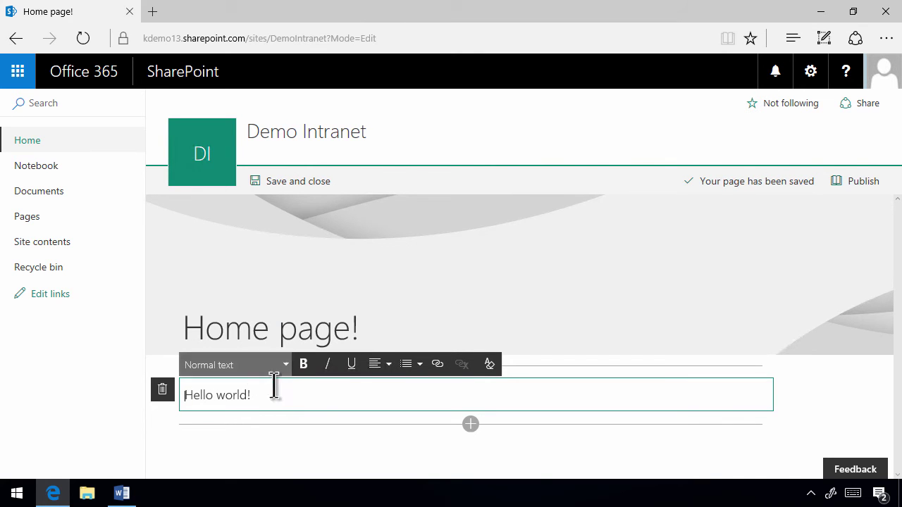
{"action": "left_click", "coordinate": [471, 425]}
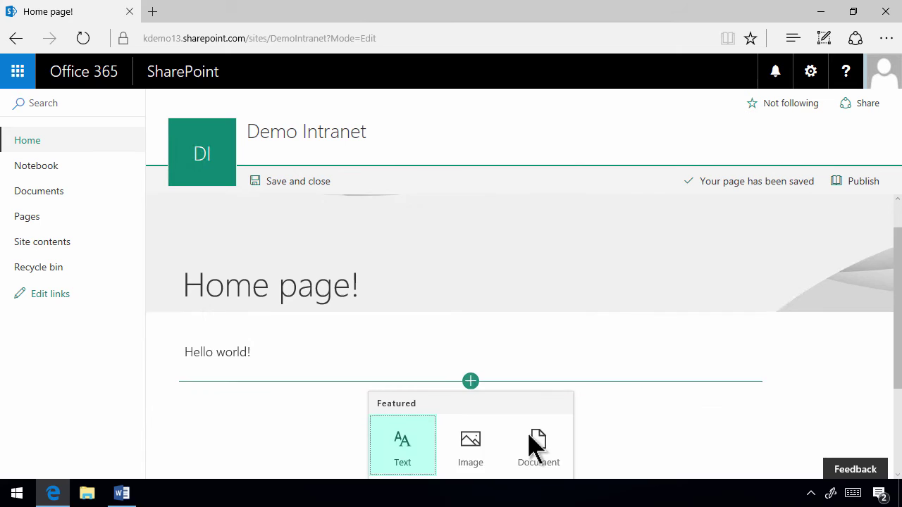
{"action": "scroll", "coordinate": [532, 446], "scroll_direction": "down", "scroll_amount": 2}
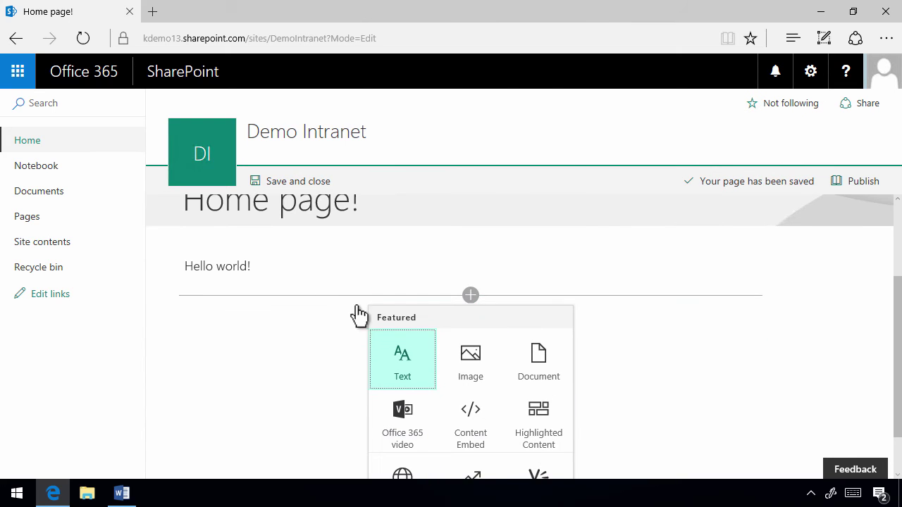
{"action": "left_click", "coordinate": [256, 261]}
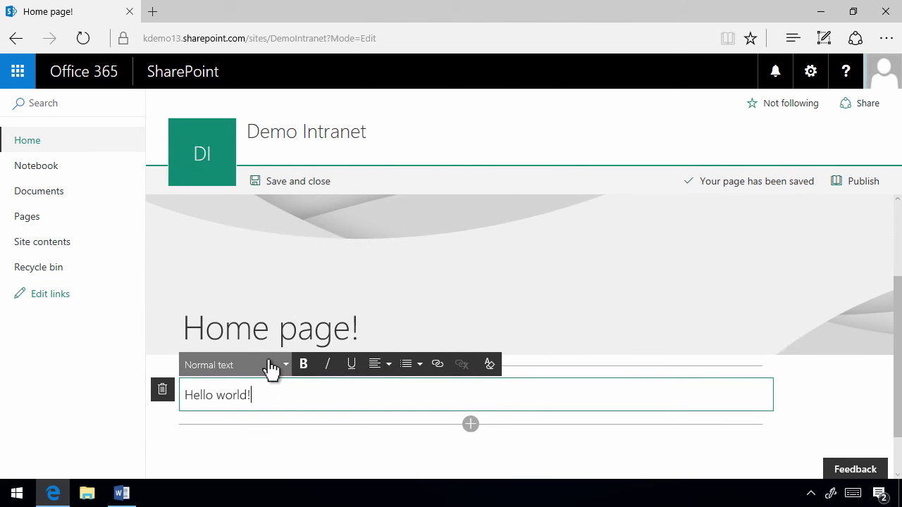
{"action": "left_click", "coordinate": [284, 363]}
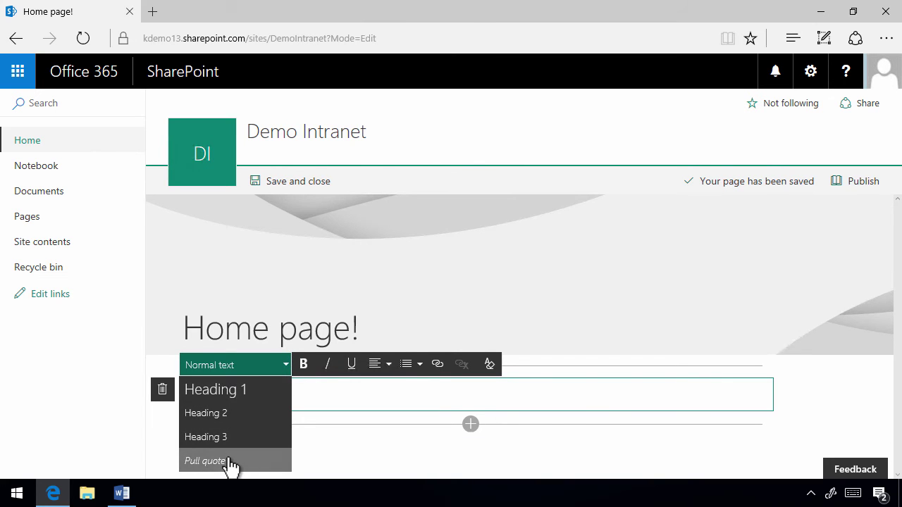
{"action": "left_click", "coordinate": [313, 396]}
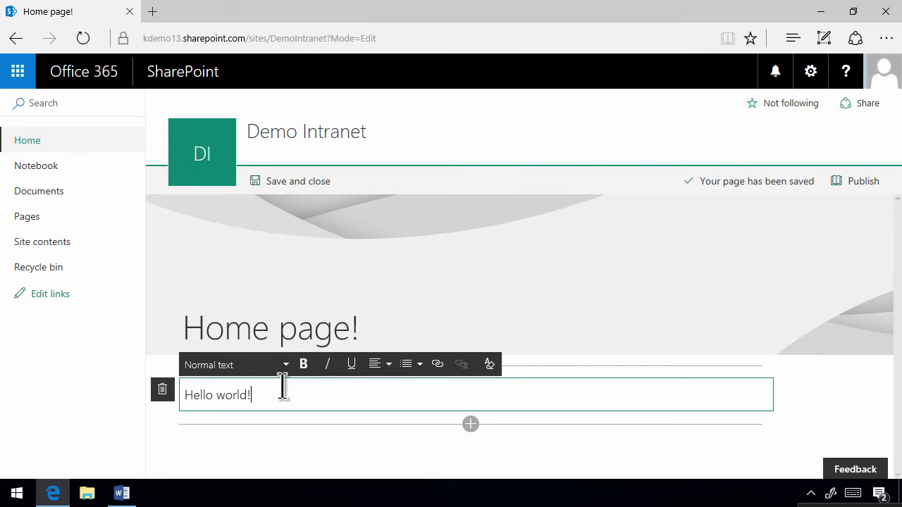
- Toggle bold, italic and underline on the word 'world', ending without underline
{"action": "double_click", "coordinate": [232, 396]}
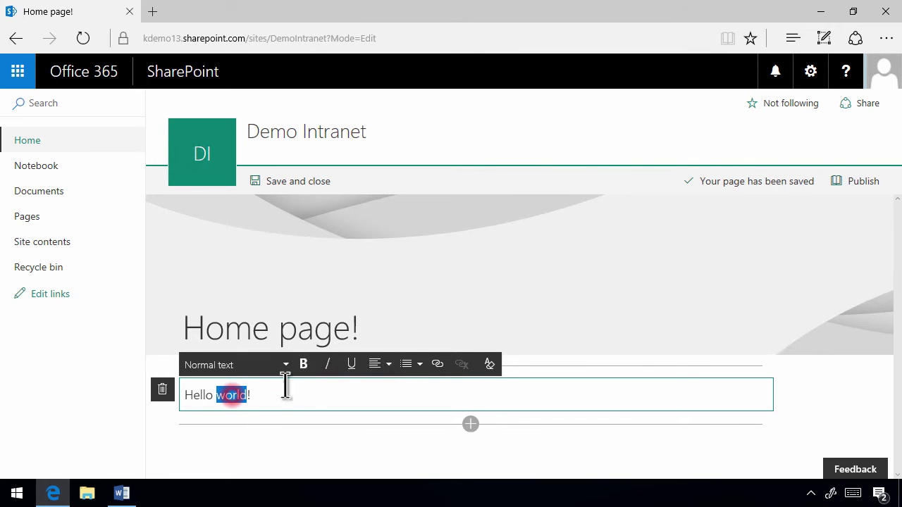
{"action": "left_click", "coordinate": [303, 366]}
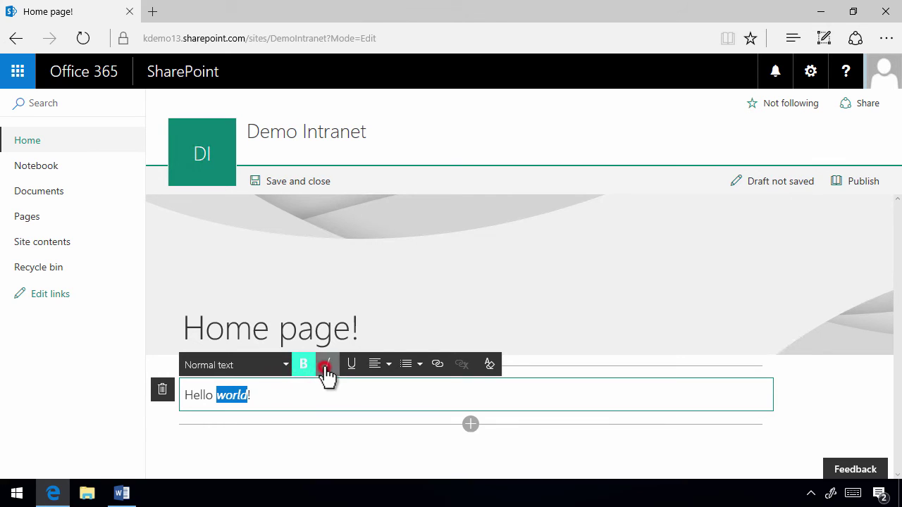
{"action": "left_click", "coordinate": [303, 365]}
{"action": "left_click", "coordinate": [329, 365]}
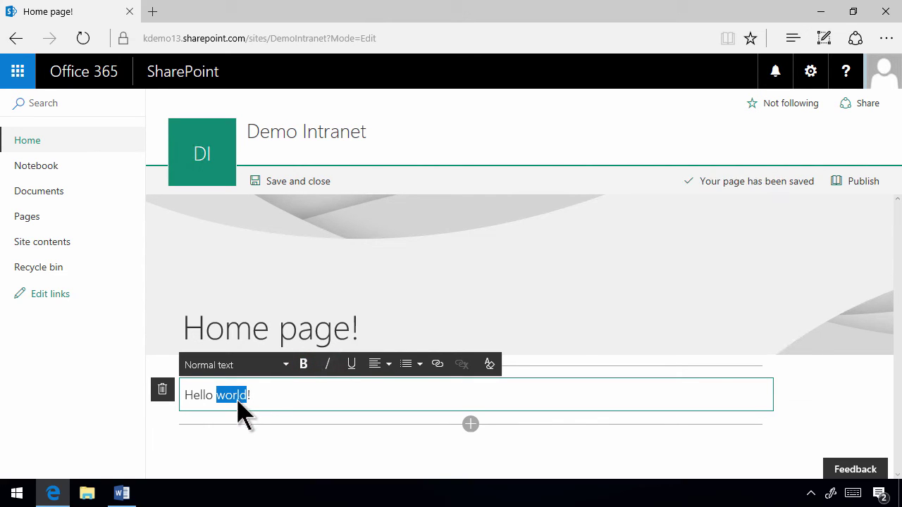
{"action": "key", "text": "ctrl+b"}
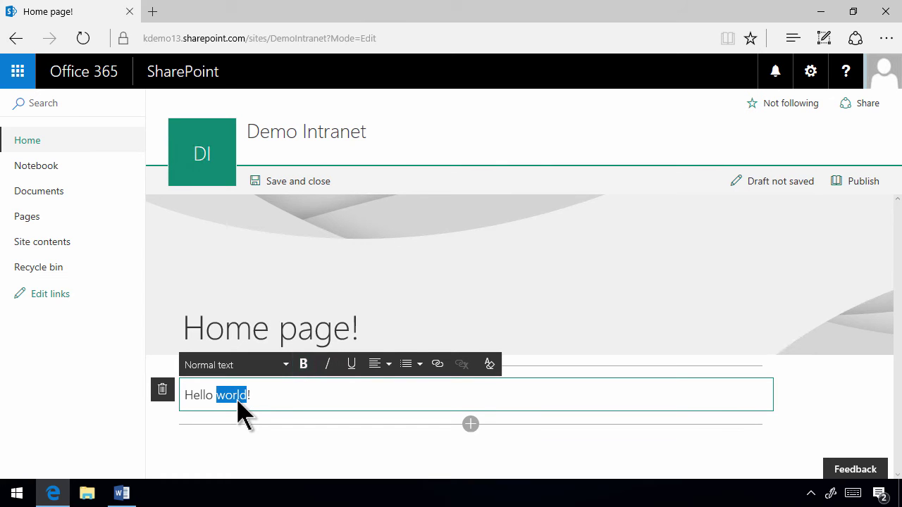
{"action": "key", "text": "ctrl+i"}
{"action": "key", "text": "ctrl+i"}
{"action": "key", "text": "ctrl+u"}
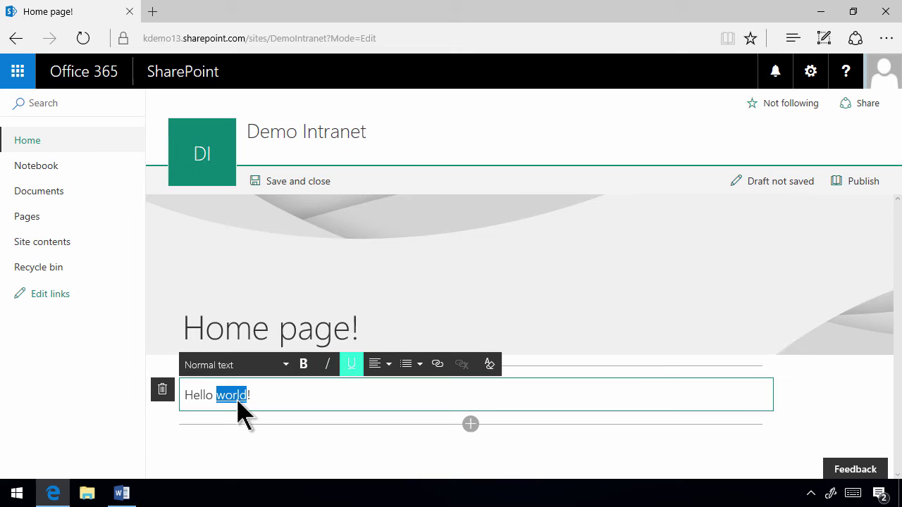
{"action": "key", "text": "ctrl+u"}
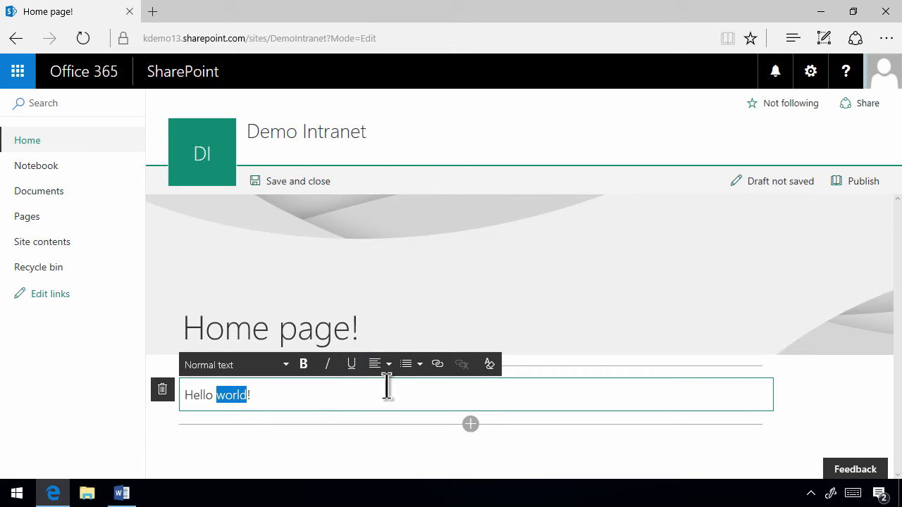
{"action": "left_click", "coordinate": [267, 395]}
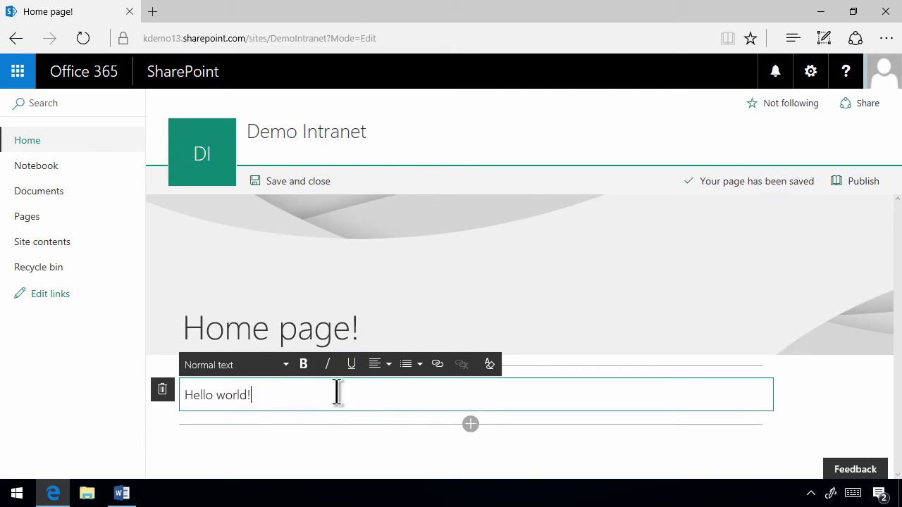
- Align 'Hello world!' right, then centre, then right, and finally back to left
{"action": "left_click", "coordinate": [384, 372]}
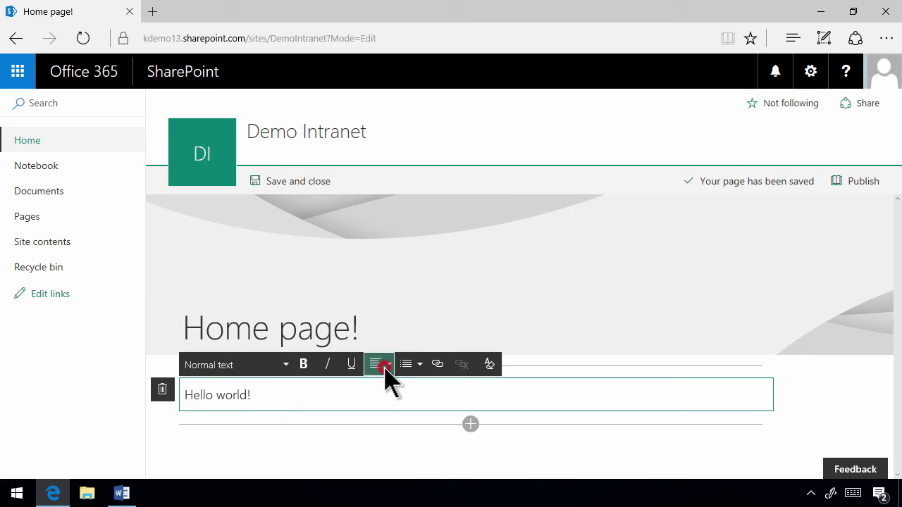
{"action": "left_click", "coordinate": [379, 420]}
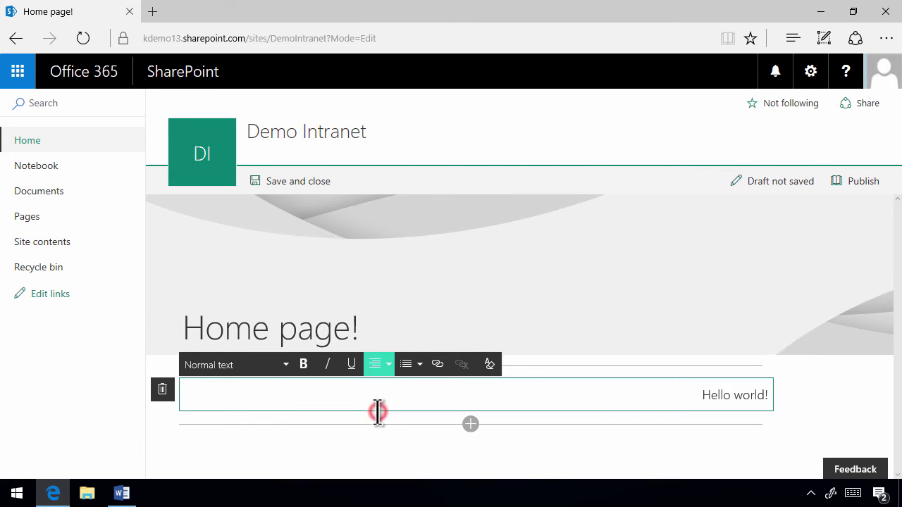
{"action": "left_click", "coordinate": [384, 374]}
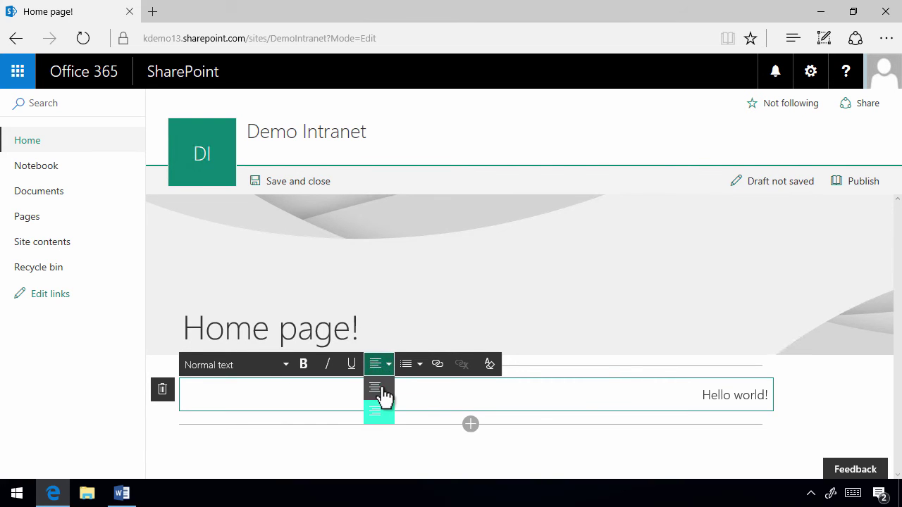
{"action": "left_click", "coordinate": [382, 398]}
{"action": "left_click", "coordinate": [384, 372]}
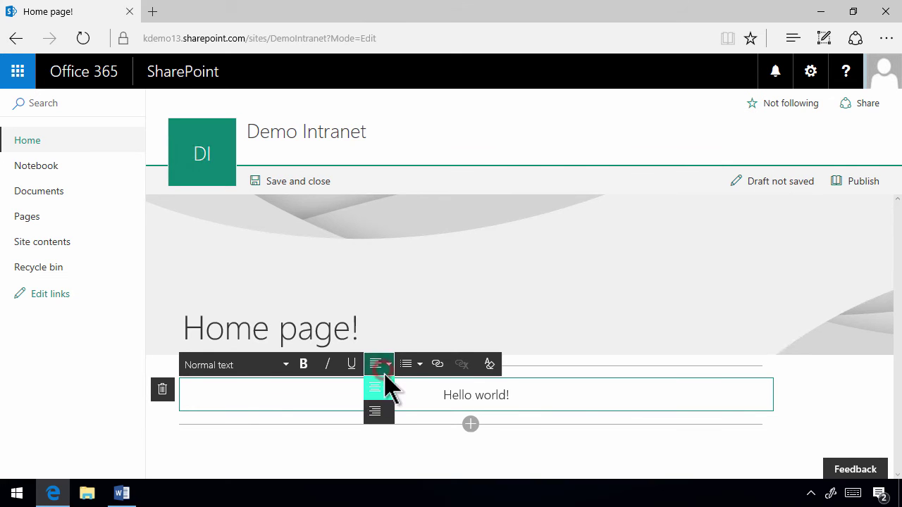
{"action": "left_click", "coordinate": [379, 415]}
{"action": "left_click", "coordinate": [384, 372]}
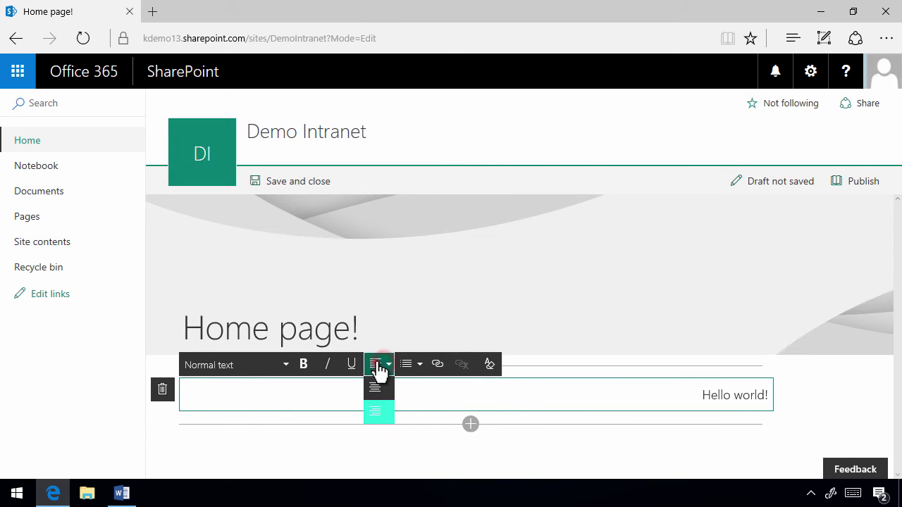
{"action": "left_click", "coordinate": [380, 382]}
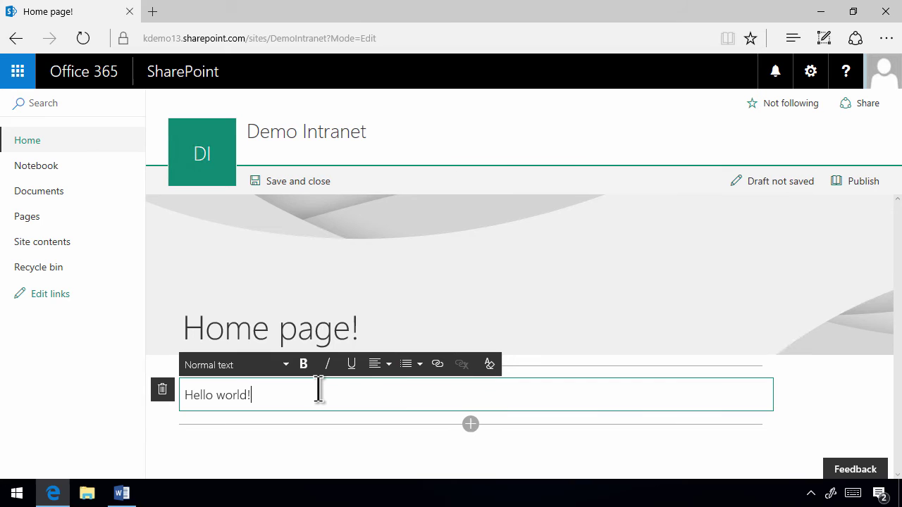
- Add 'Point 1' as a numbered list item below Hello world! and start Point 2
{"action": "key", "text": "Return"}
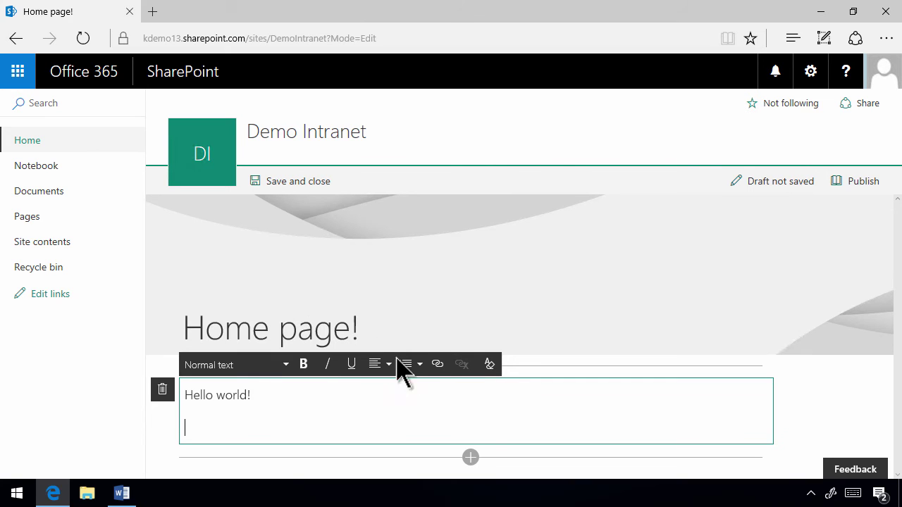
{"action": "left_click", "coordinate": [419, 365]}
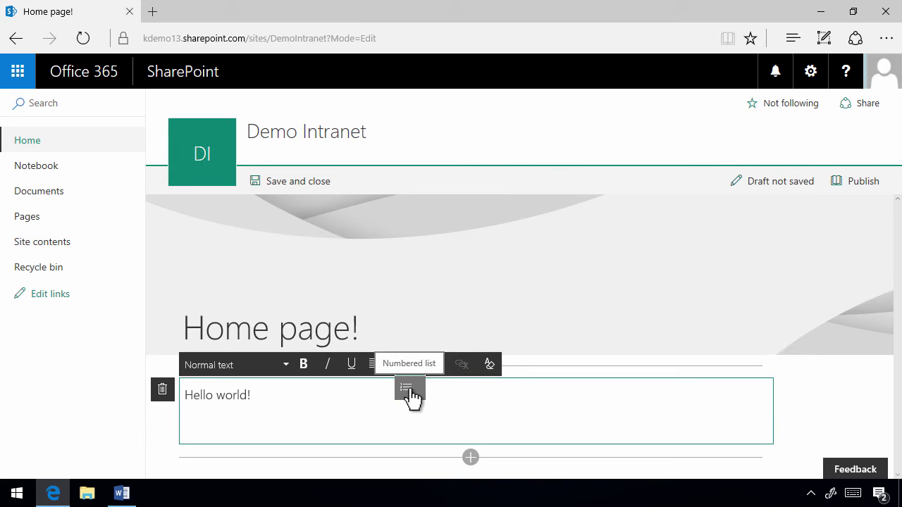
{"action": "left_click", "coordinate": [258, 416]}
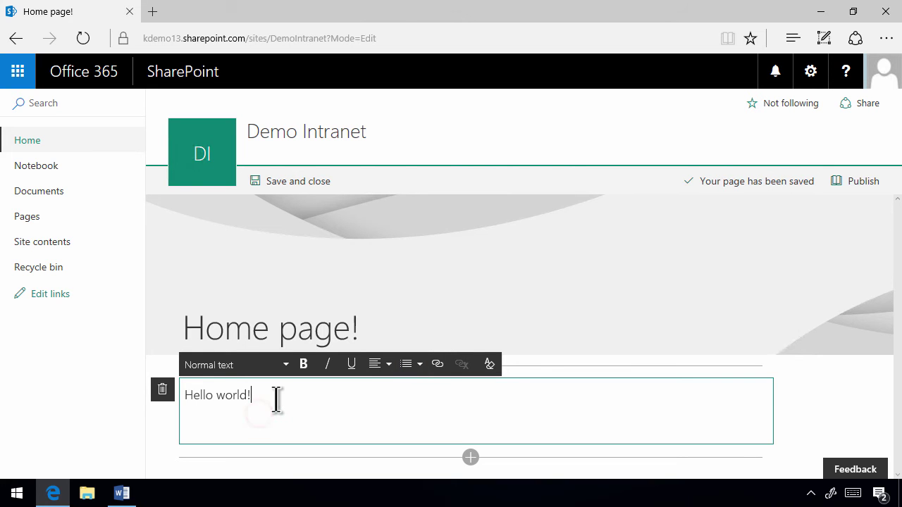
{"action": "key", "text": "Return"}
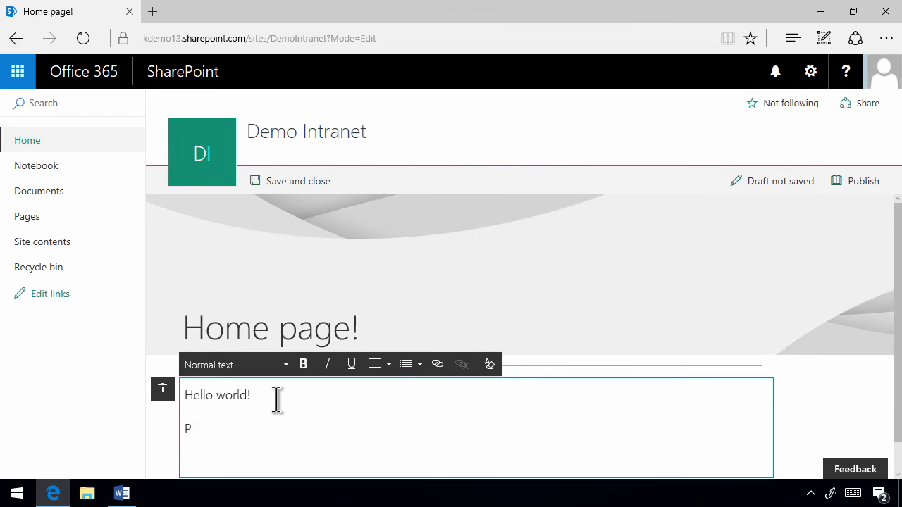
{"action": "type", "text": "Point 1"}
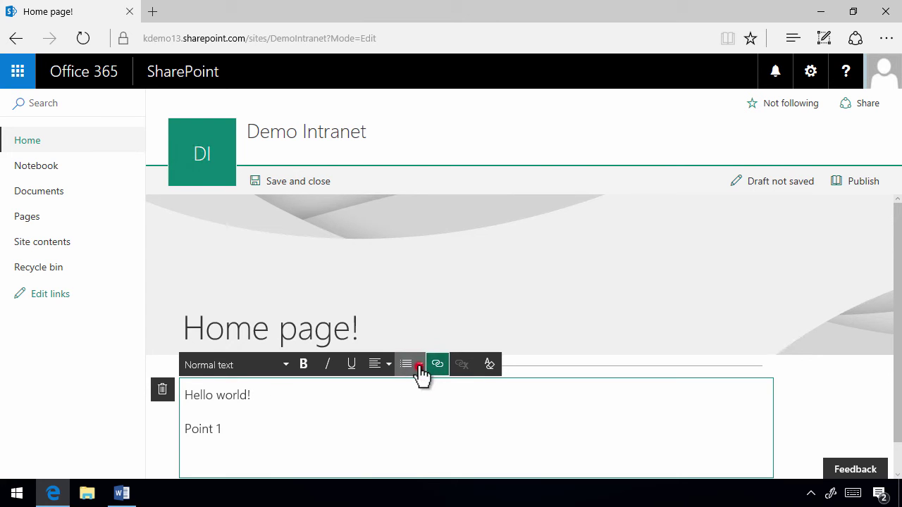
{"action": "left_click", "coordinate": [419, 365]}
{"action": "left_click", "coordinate": [407, 389]}
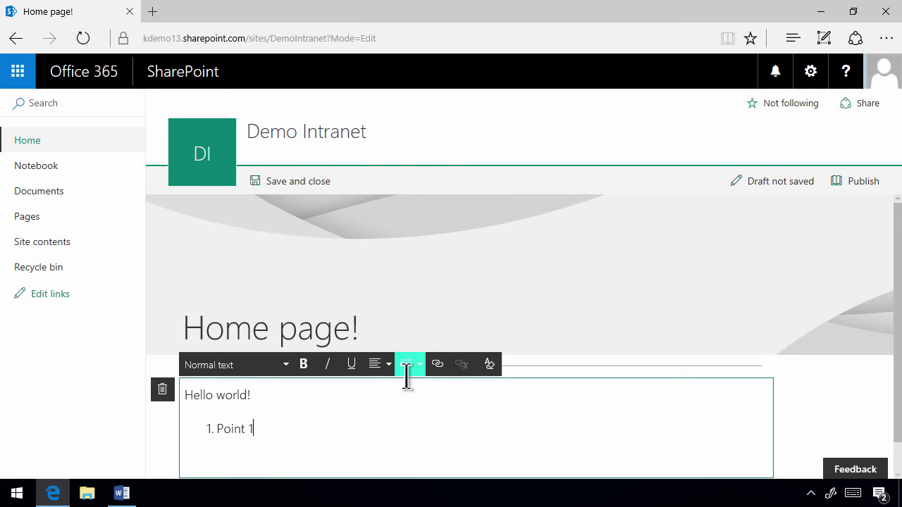
{"action": "key", "text": "Return"}
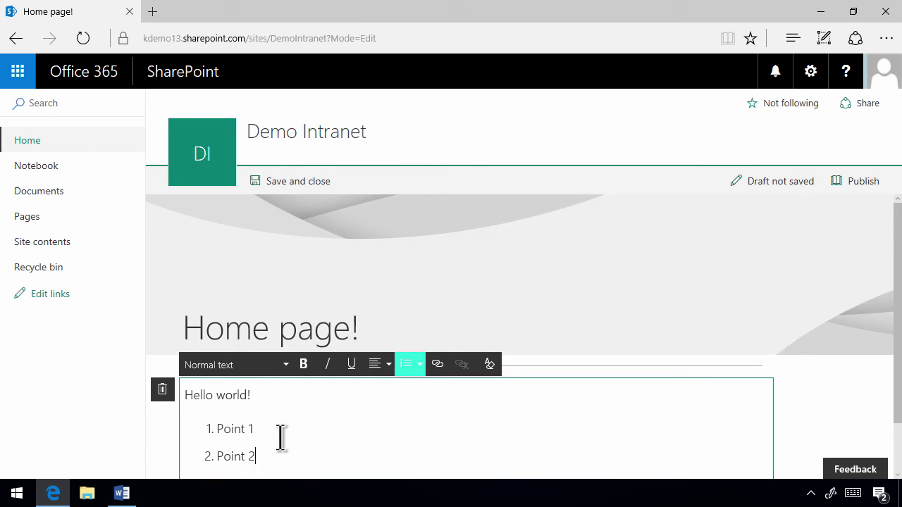
- Switch the two numbered list items to bullets
{"action": "mouse_move", "coordinate": [255, 456]}
{"action": "left_mouse_down"}
{"action": "mouse_move", "coordinate": [208, 428]}
{"action": "mouse_move", "coordinate": [261, 458]}
{"action": "left_mouse_up"}
{"action": "left_click", "coordinate": [218, 426]}
{"action": "left_click", "coordinate": [421, 371]}
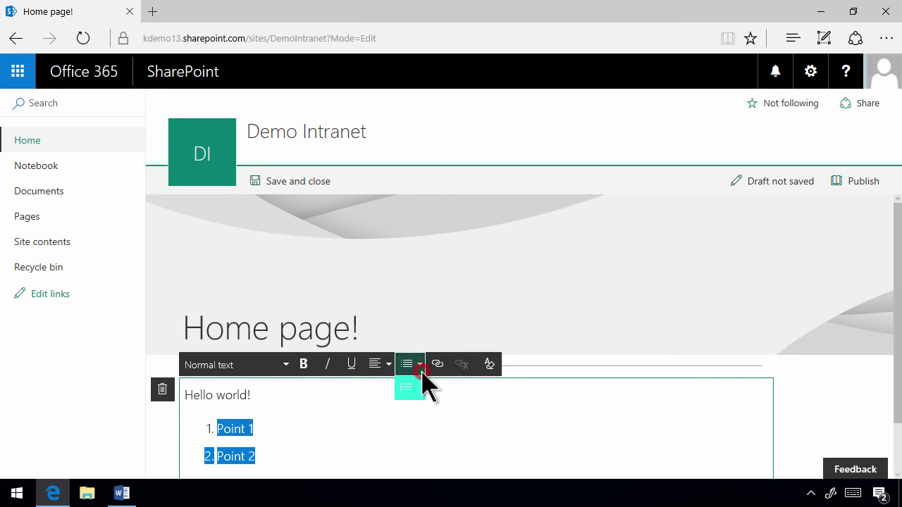
{"action": "left_click", "coordinate": [407, 386]}
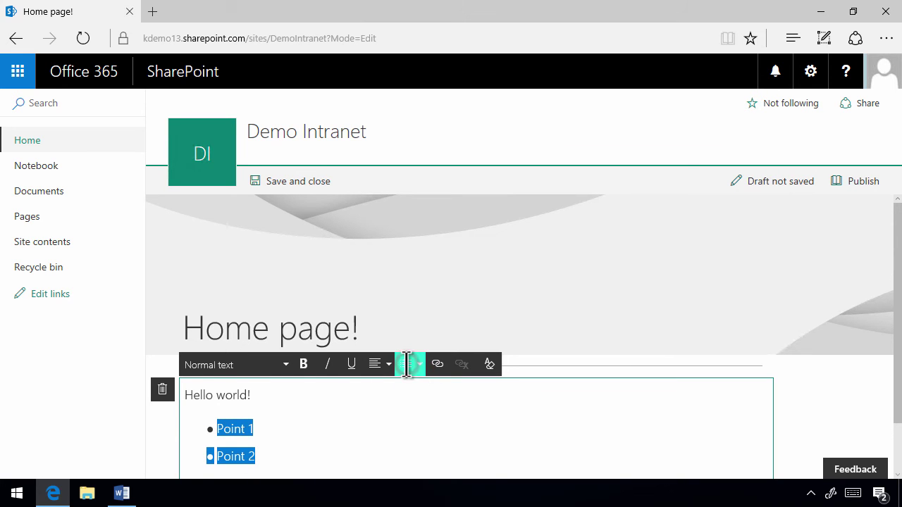
{"action": "left_click", "coordinate": [322, 441]}
{"action": "left_click", "coordinate": [297, 456]}
- Indent a sub-item 'Point 2.a' under Point 2 and begin the next sub-item
{"action": "key", "text": "Return"}
{"action": "key", "text": "Tab"}
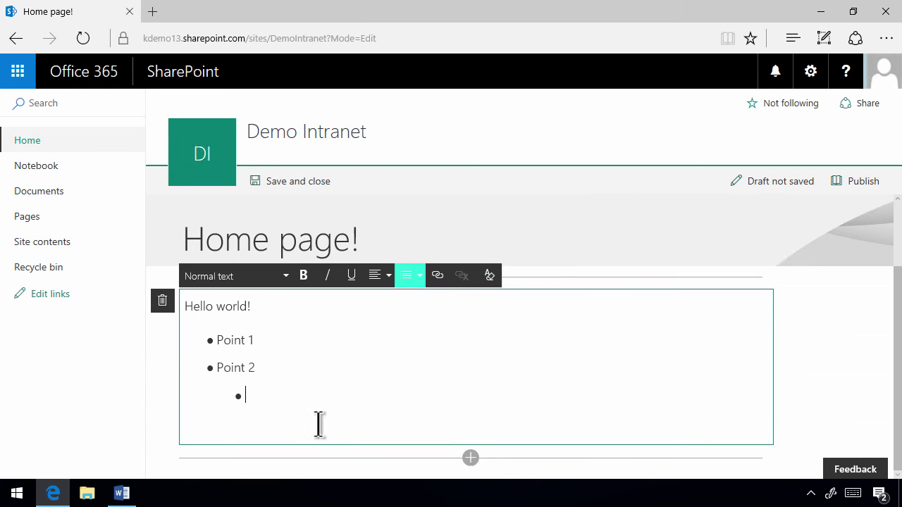
{"action": "type", "text": "Point 2.a"}
{"action": "key", "text": "Return"}
{"action": "type", "text": "Point"}
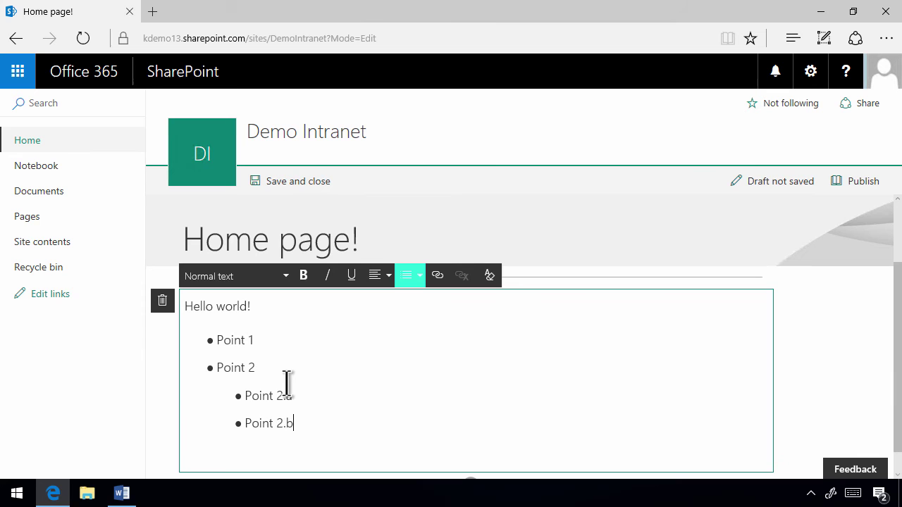
- Convert the bullets to numbered and lettered items, adding a third lettered item c
{"action": "left_click_drag", "start_coordinate": [316, 429], "coordinate": [205, 334]}
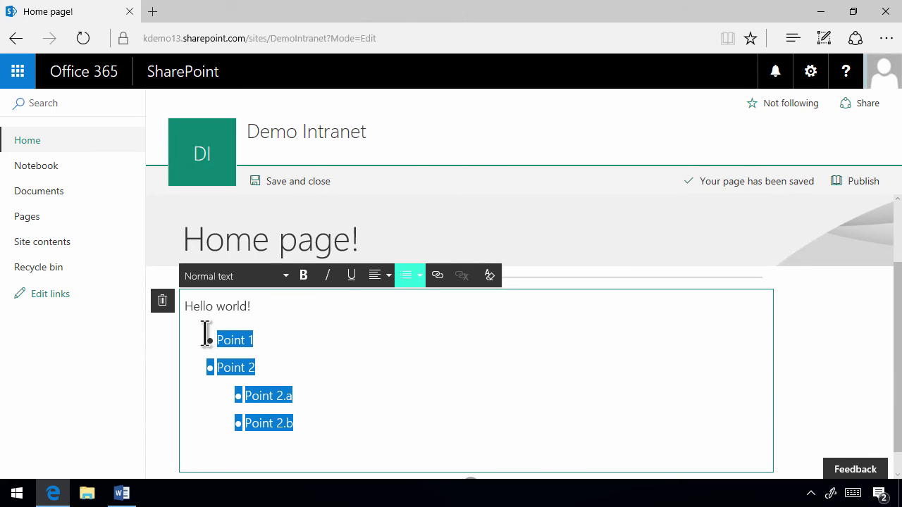
{"action": "left_click", "coordinate": [419, 276]}
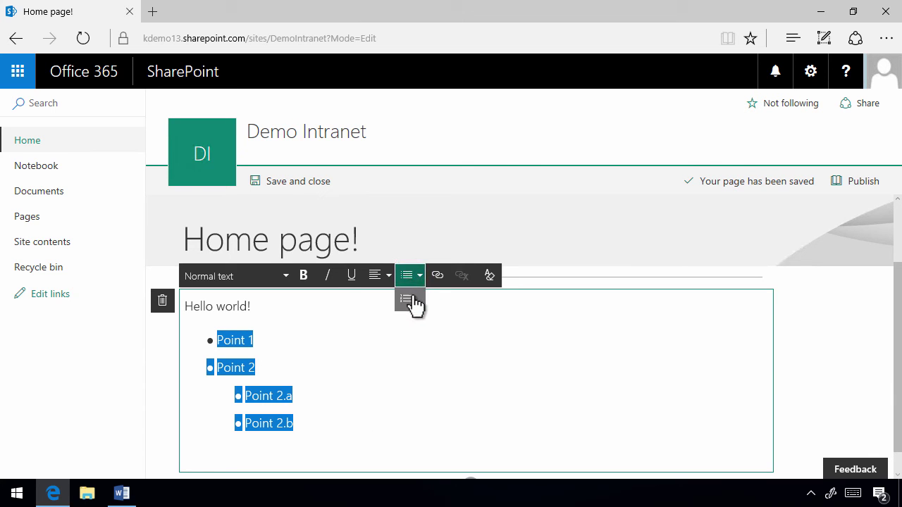
{"action": "left_click", "coordinate": [408, 301]}
{"action": "left_click", "coordinate": [362, 407]}
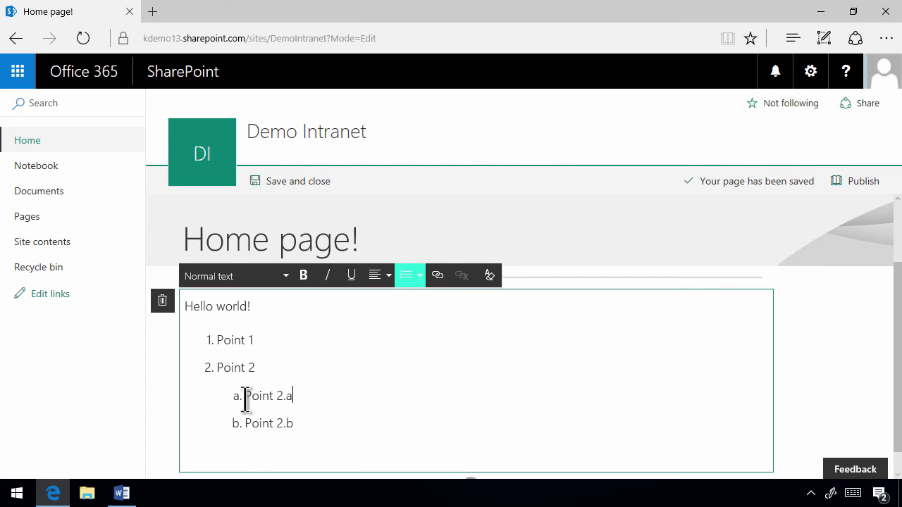
{"action": "left_click", "coordinate": [301, 423]}
{"action": "key", "text": "Return"}
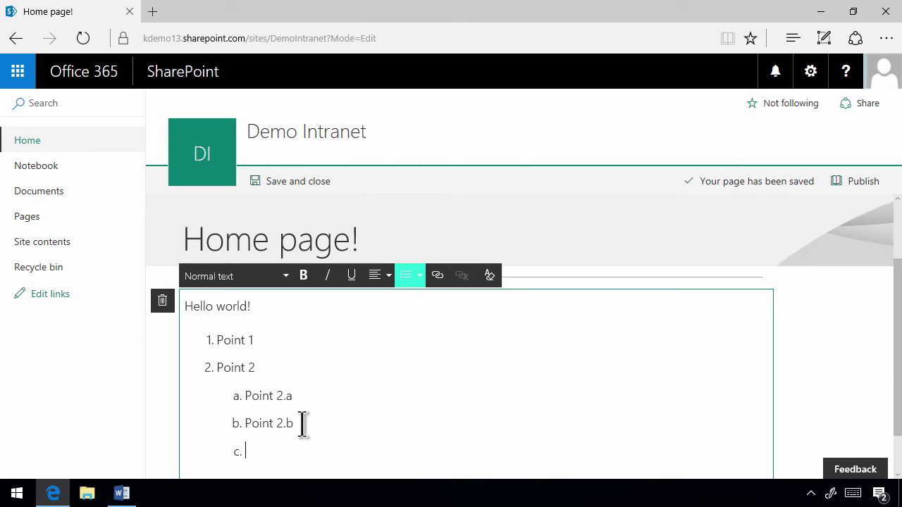
- Add test roman-numeral sub-items i. to iii., then select the whole trial list
{"action": "type", "text": "Point 2.c"}
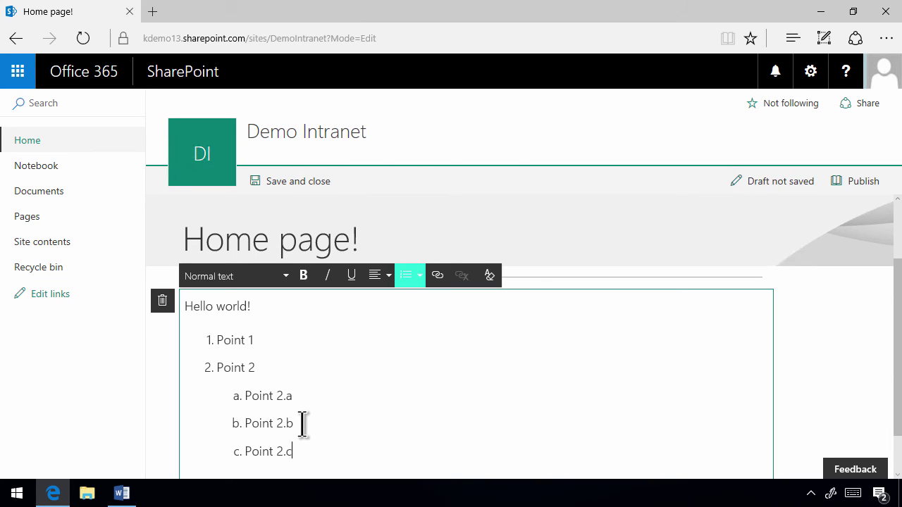
{"action": "scroll", "coordinate": [356, 467], "scroll_direction": "down", "scroll_amount": 1}
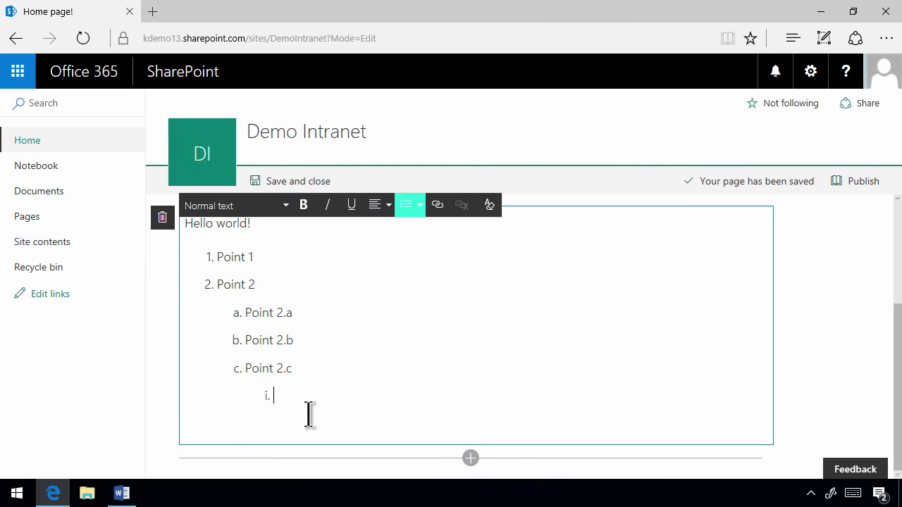
{"action": "type", "text": "sadfasd"}
{"action": "key", "text": "Return"}
{"action": "type", "text": "asdfsdasf"}
{"action": "key", "text": "Return"}
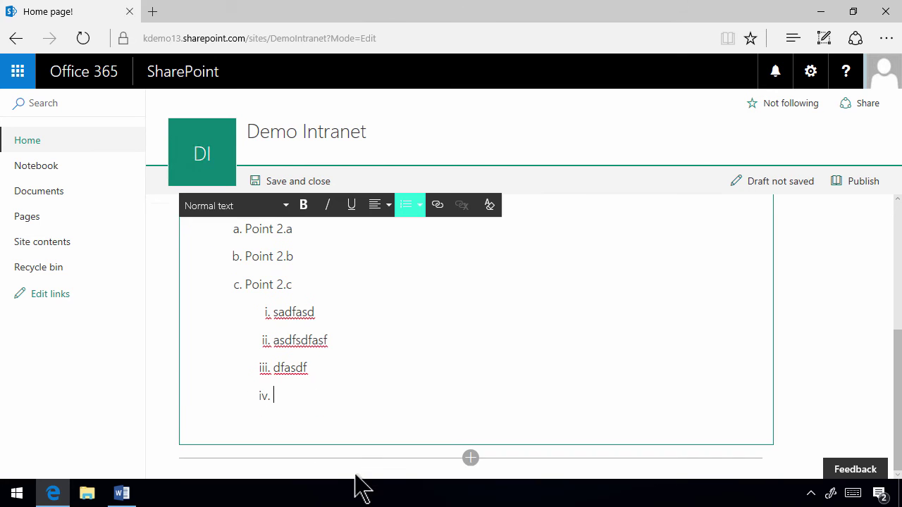
{"action": "scroll", "coordinate": [323, 454], "scroll_direction": "down", "scroll_amount": 1}
{"action": "left_click_drag", "start_coordinate": [294, 395], "coordinate": [187, 329]}
{"action": "key", "text": "BackSpace"}
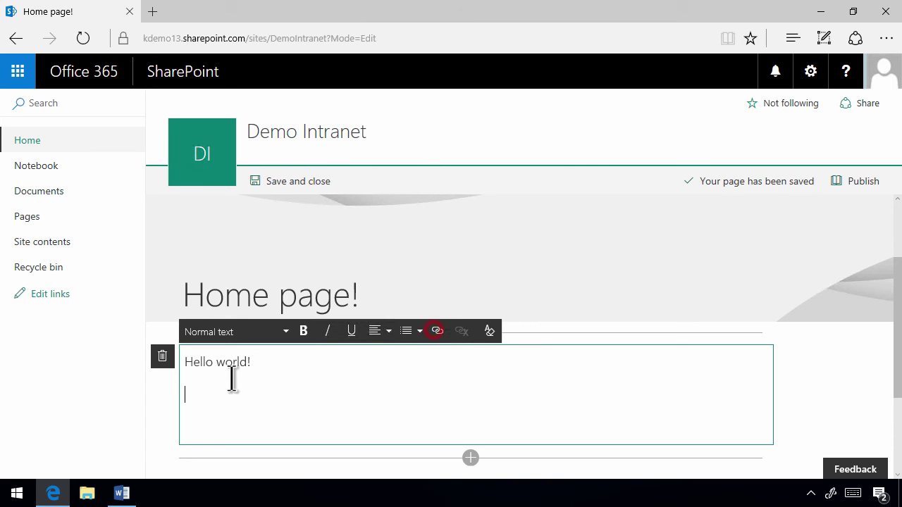
{"action": "type", "text": "www.kalmstrom.com"}
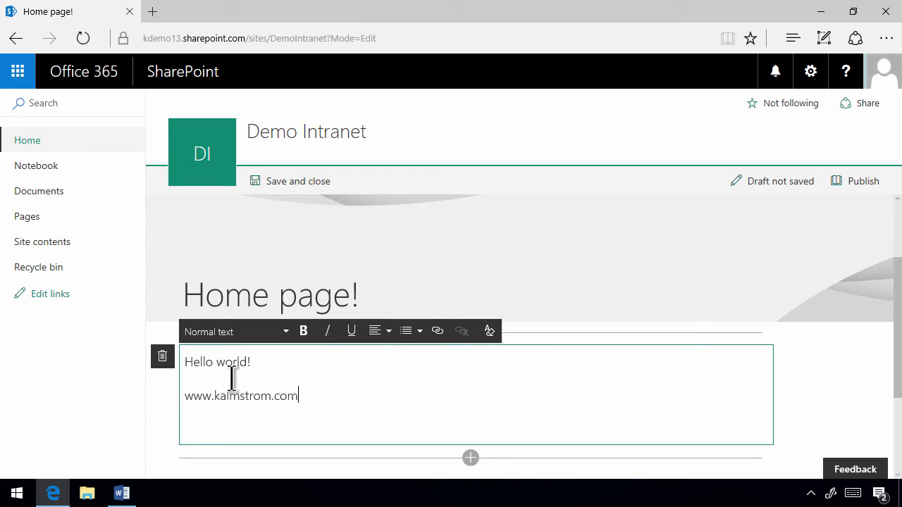
{"action": "key", "text": "shift+Home"}
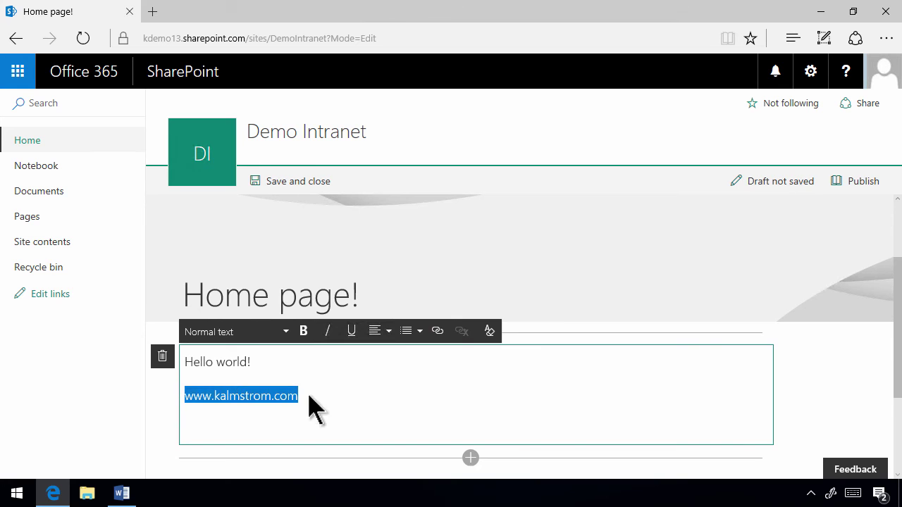
{"action": "left_click", "coordinate": [437, 330]}
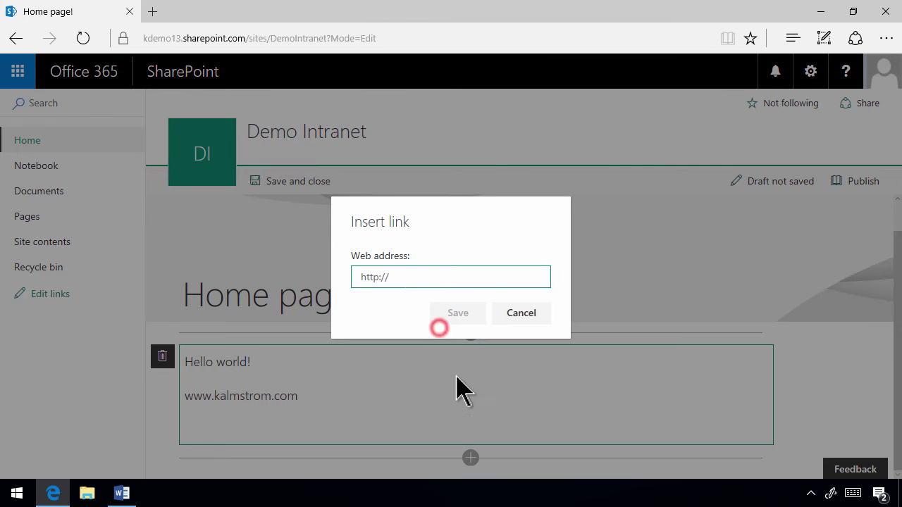
{"action": "left_click", "coordinate": [403, 277]}
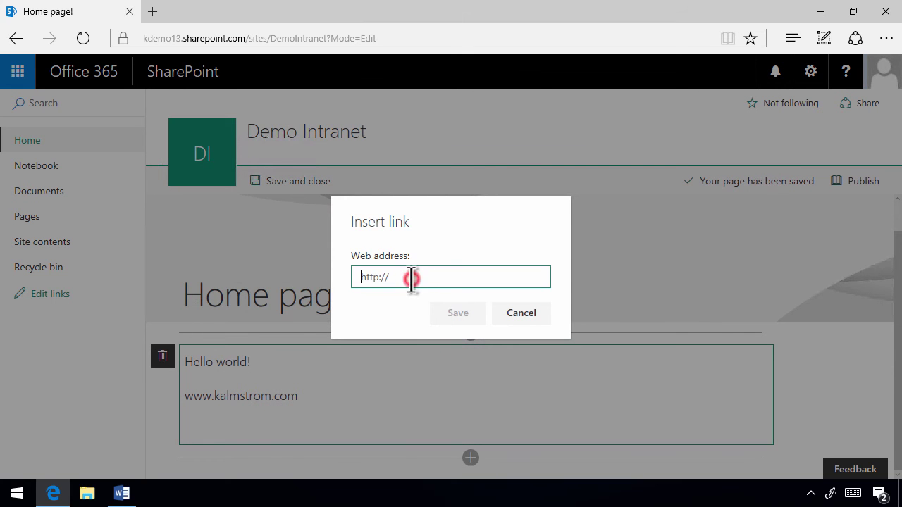
{"action": "type", "text": "http:"}
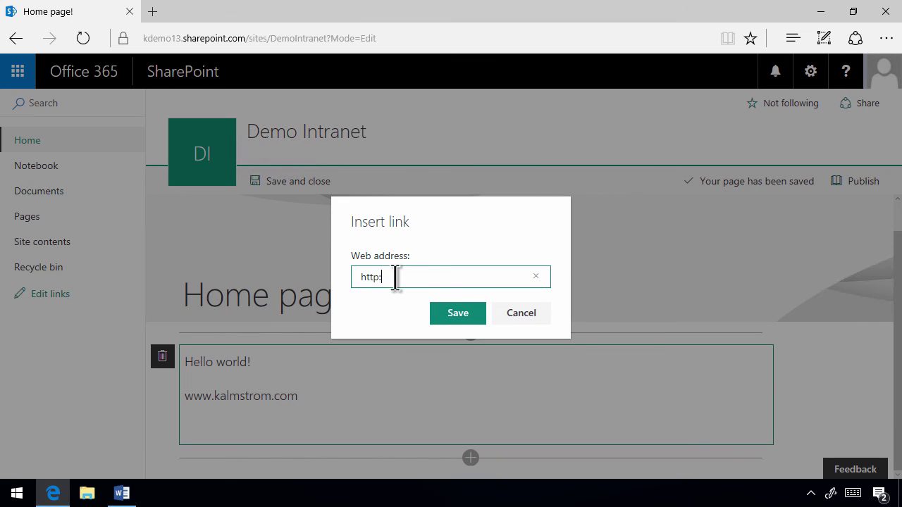
{"action": "type", "text": "//www.kalmstrom.com"}
{"action": "left_click", "coordinate": [454, 325]}
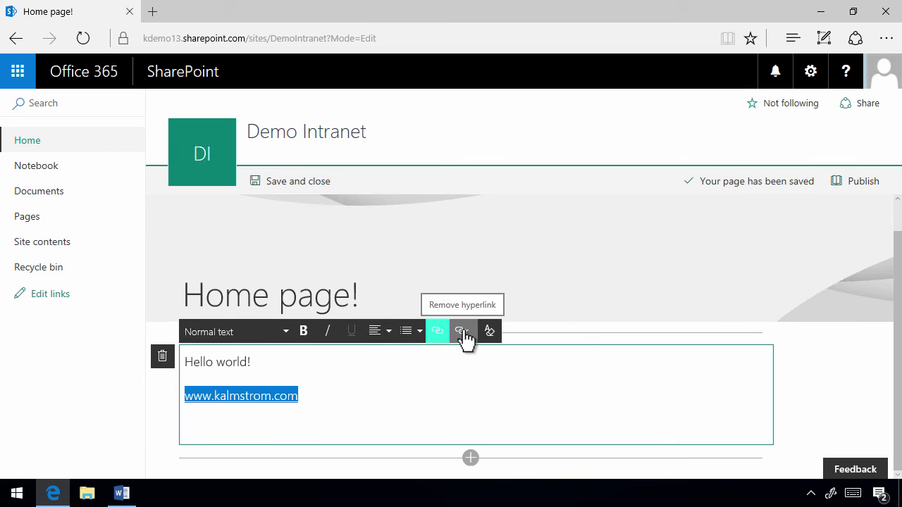
- Apply bold, italic and underline to 'world', clear them, then add a blank line after the link
{"action": "left_click", "coordinate": [366, 414]}
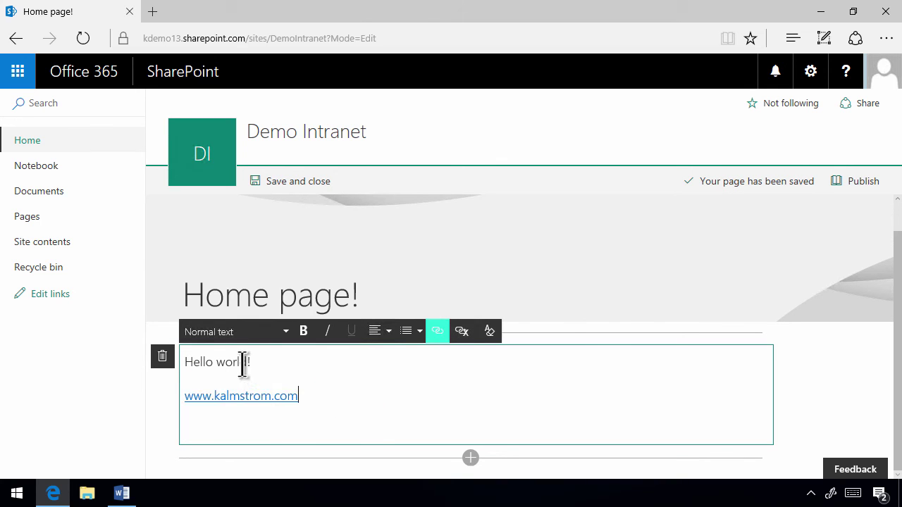
{"action": "double_click", "coordinate": [244, 363]}
{"action": "left_click", "coordinate": [302, 333]}
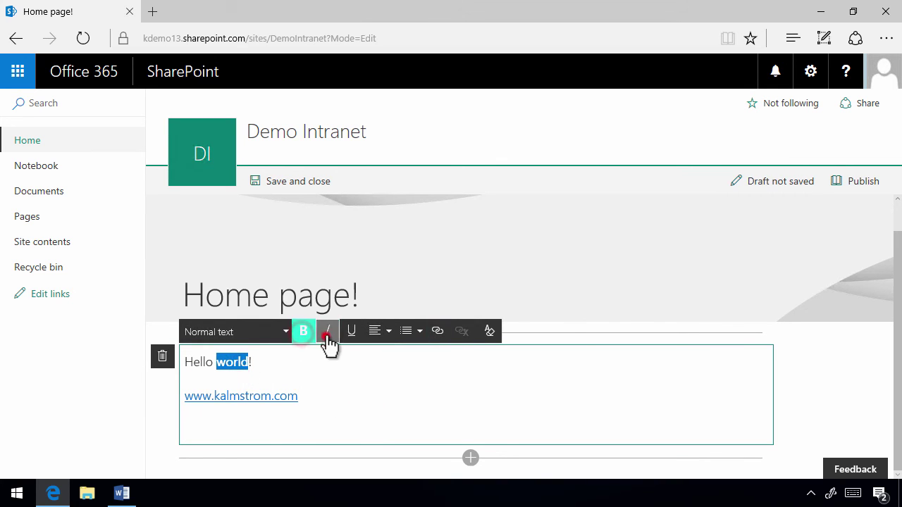
{"action": "left_click", "coordinate": [328, 333]}
{"action": "left_click", "coordinate": [352, 333]}
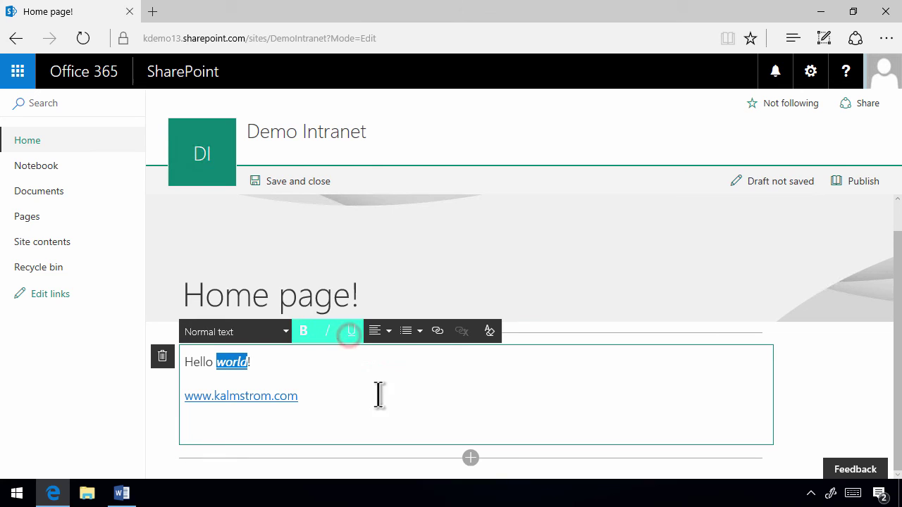
{"action": "left_click", "coordinate": [490, 336]}
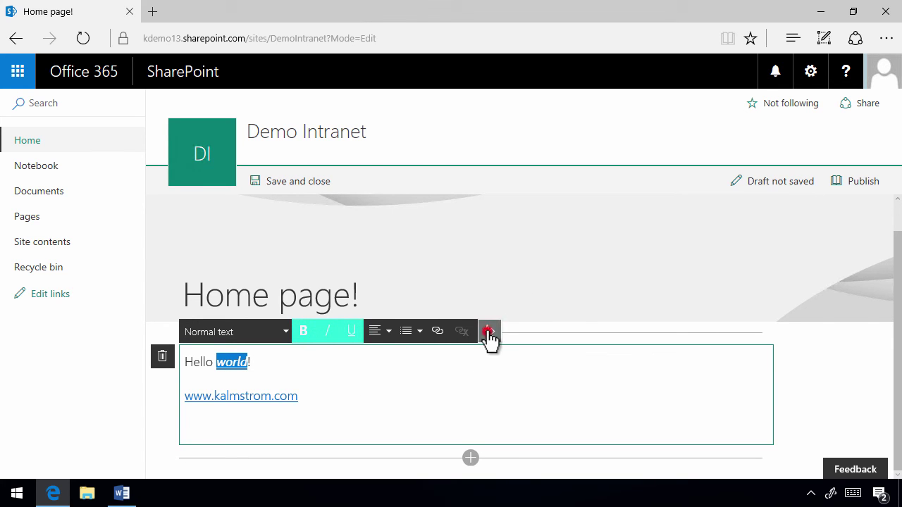
{"action": "left_click", "coordinate": [322, 398]}
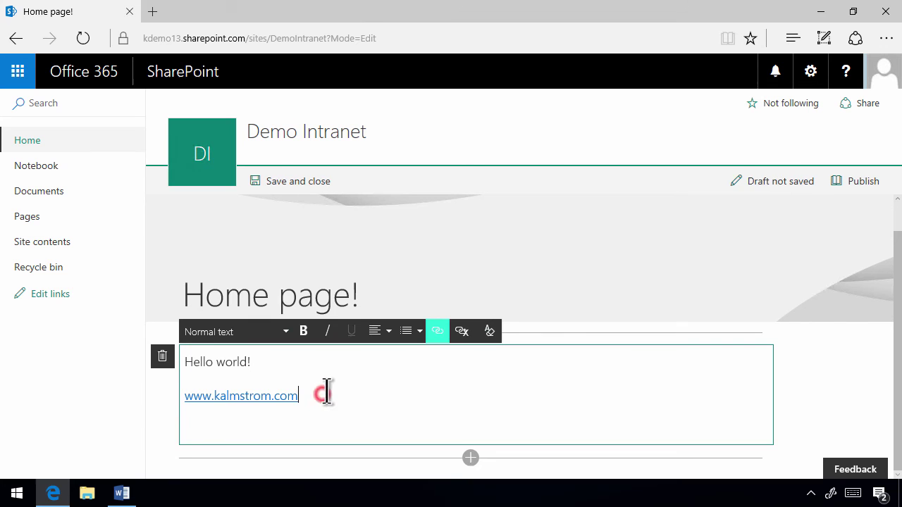
{"action": "key", "text": "Return"}
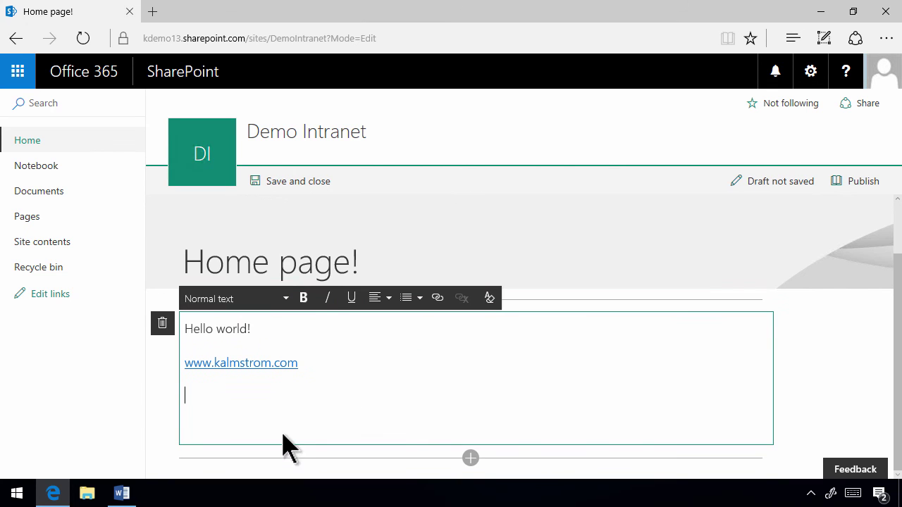
- In Word's 'Lorem ipsum dolor sit amet.docx', select from the highlighted paragraph through the orange table
{"action": "left_click", "coordinate": [121, 493]}
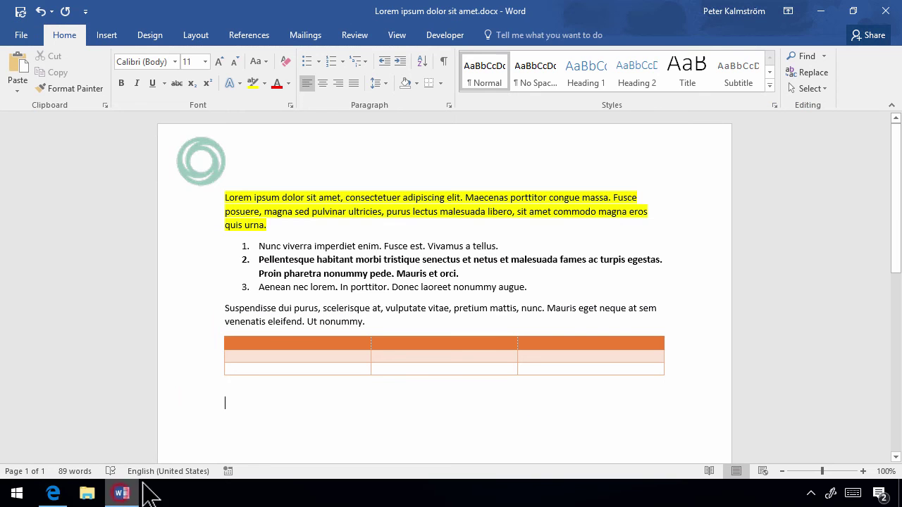
{"action": "left_click_drag", "start_coordinate": [273, 223], "coordinate": [230, 197]}
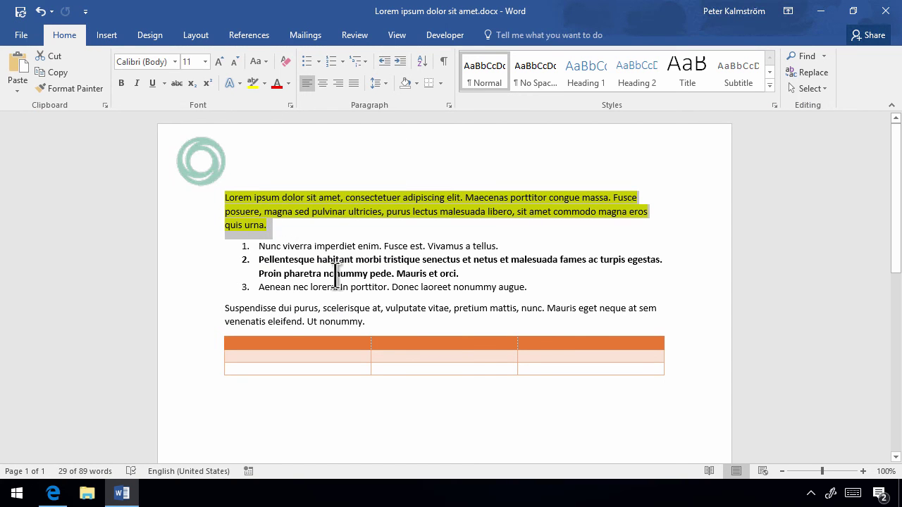
{"action": "left_click_drag", "start_coordinate": [265, 420], "coordinate": [223, 207]}
{"action": "key", "text": "ctrl+c"}
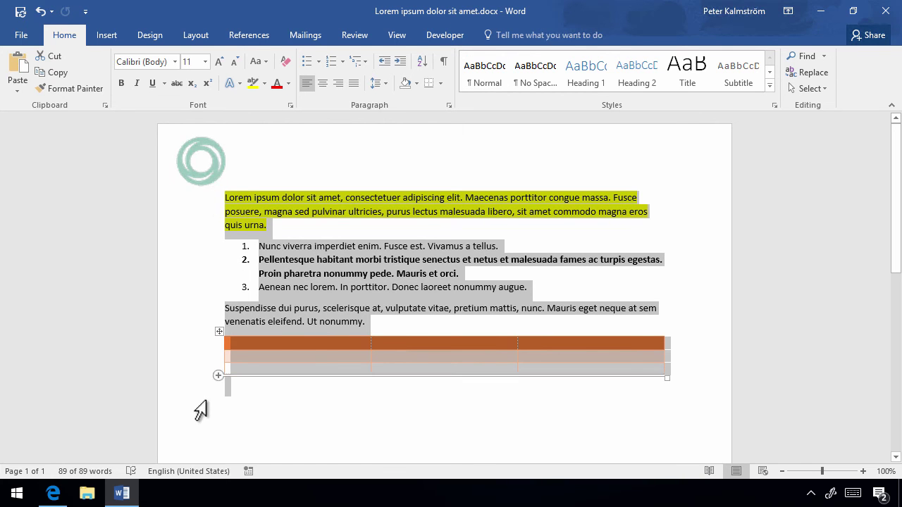
- Back in SharePoint, replace the Hello world and link lines with the pasted Word content
{"action": "left_click", "coordinate": [54, 494]}
{"action": "left_click", "coordinate": [242, 421]}
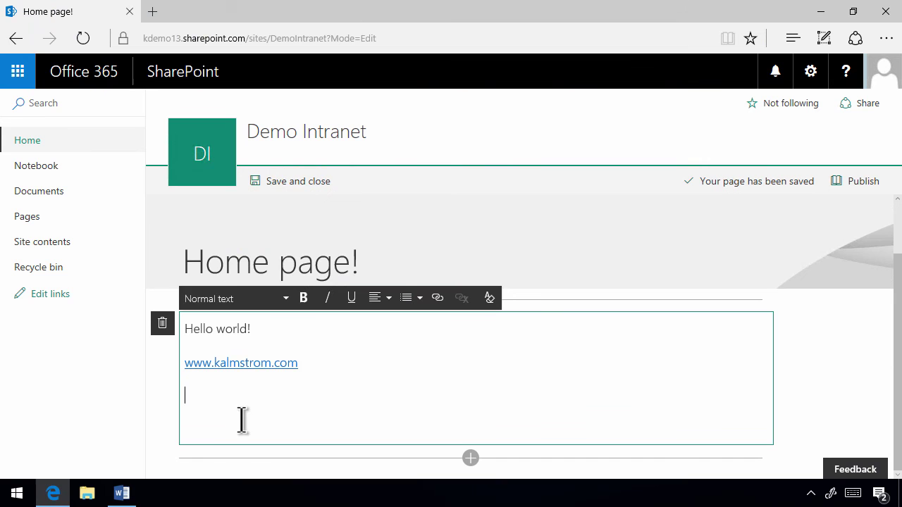
{"action": "left_click_drag", "start_coordinate": [307, 375], "coordinate": [172, 306]}
{"action": "key", "text": "BackSpace"}
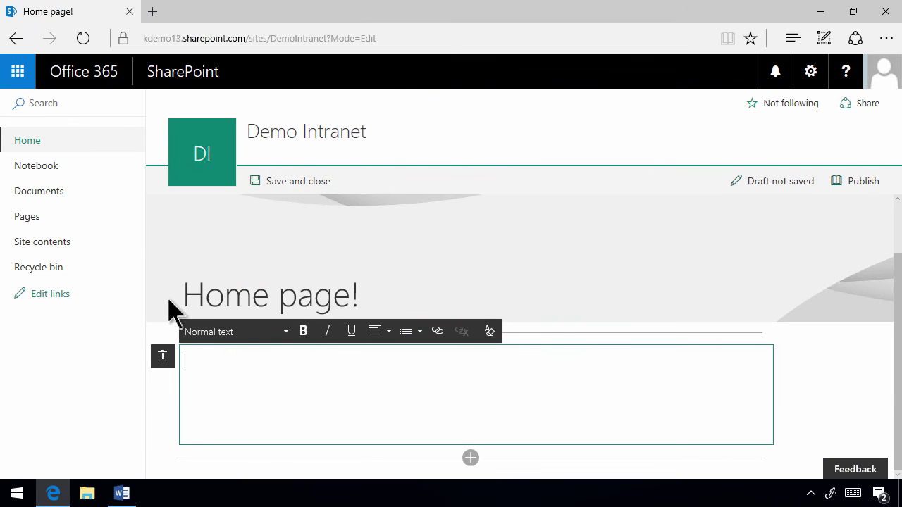
{"action": "key", "text": "ctrl+v"}
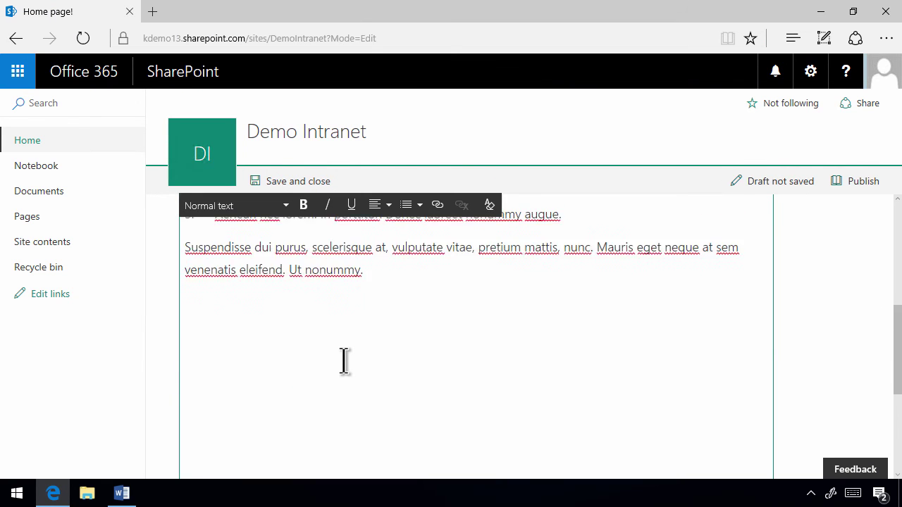
- Delete the four empty lines left below the pasted 'Ut nonummy.' paragraph
{"action": "scroll", "coordinate": [344, 363], "scroll_direction": "up", "scroll_amount": 3}
{"action": "scroll", "coordinate": [343, 359], "scroll_direction": "down", "scroll_amount": 1}
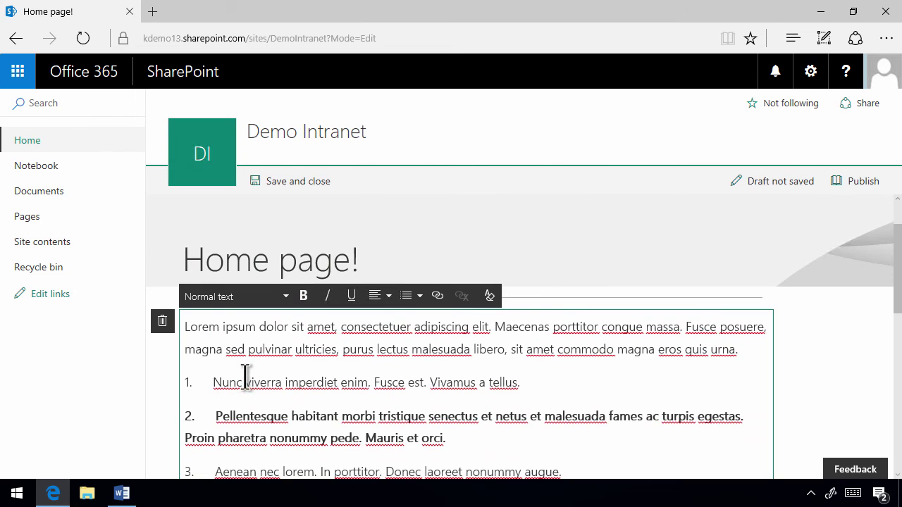
{"action": "scroll", "coordinate": [248, 381], "scroll_direction": "down", "scroll_amount": 2}
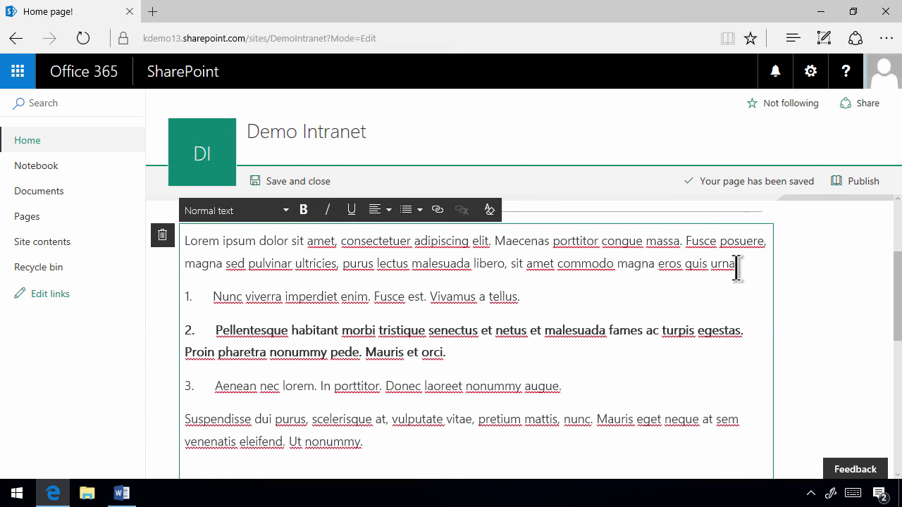
{"action": "scroll", "coordinate": [352, 346], "scroll_direction": "down", "scroll_amount": 3}
{"action": "left_click_drag", "start_coordinate": [251, 310], "coordinate": [253, 435]}
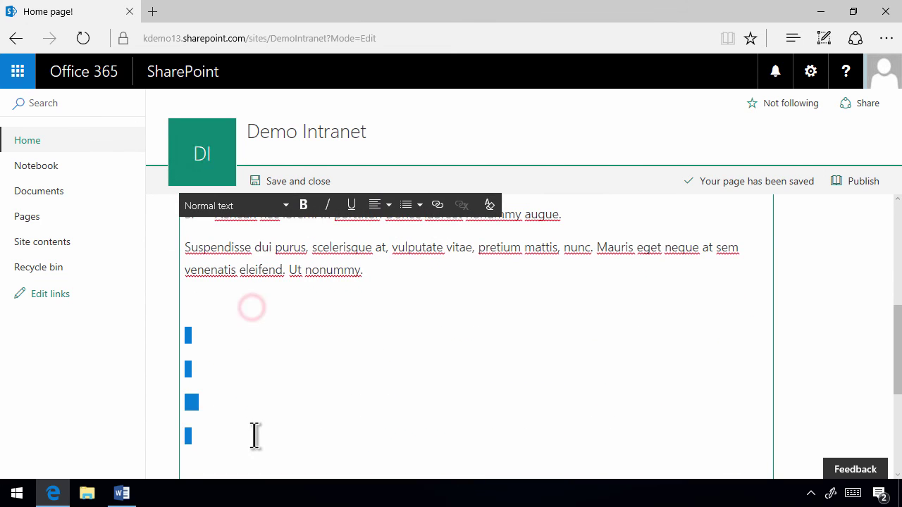
{"action": "scroll", "coordinate": [252, 389], "scroll_direction": "down", "scroll_amount": 2}
{"action": "left_click", "coordinate": [228, 356]}
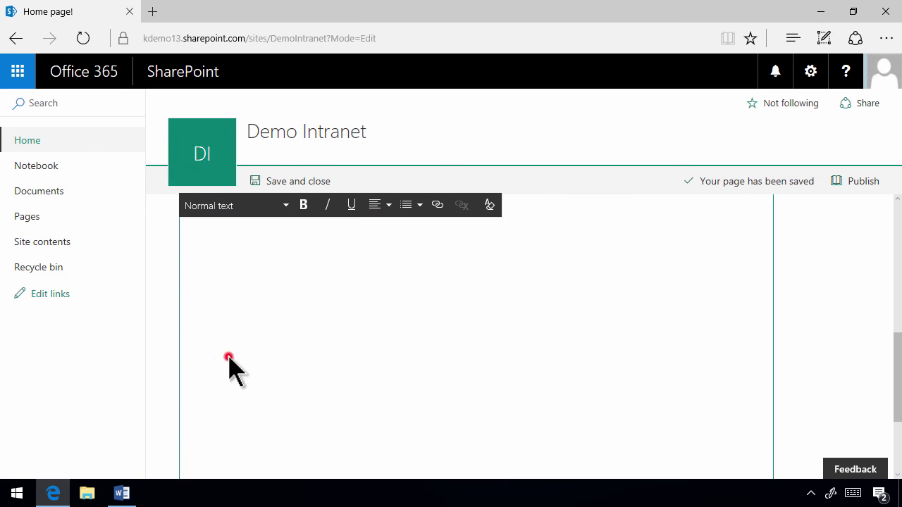
{"action": "left_click", "coordinate": [209, 317]}
{"action": "scroll", "coordinate": [210, 285], "scroll_direction": "up", "scroll_amount": 2}
{"action": "left_click_drag", "start_coordinate": [197, 293], "coordinate": [261, 461]}
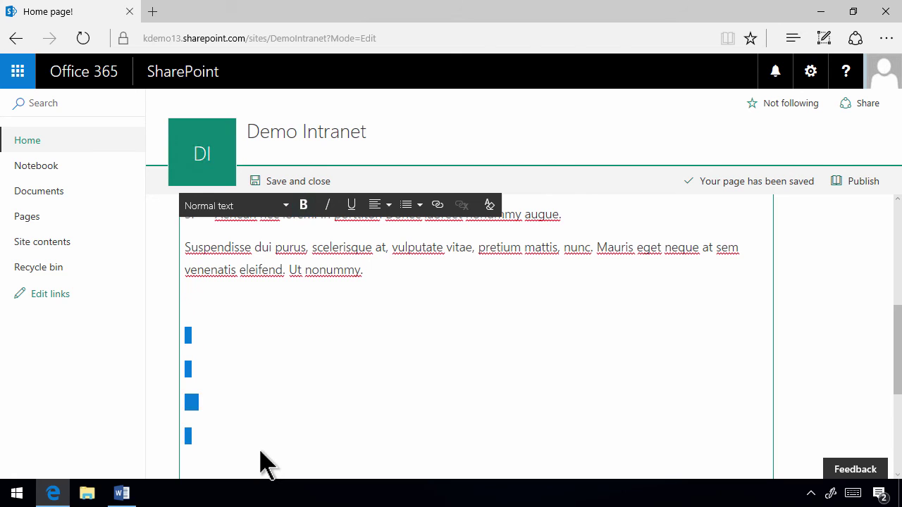
{"action": "key", "text": "Delete"}
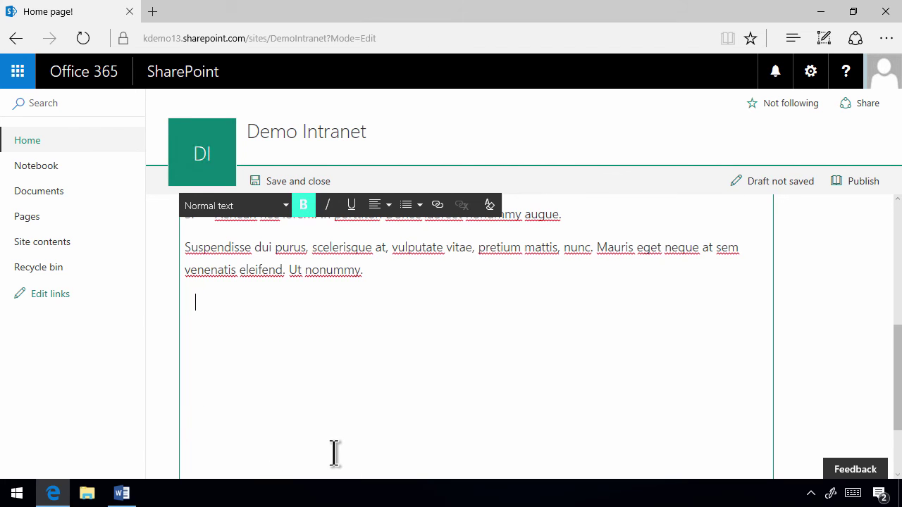
{"action": "scroll", "coordinate": [334, 453], "scroll_direction": "up", "scroll_amount": 5}
{"action": "scroll", "coordinate": [334, 453], "scroll_direction": "down", "scroll_amount": 1}
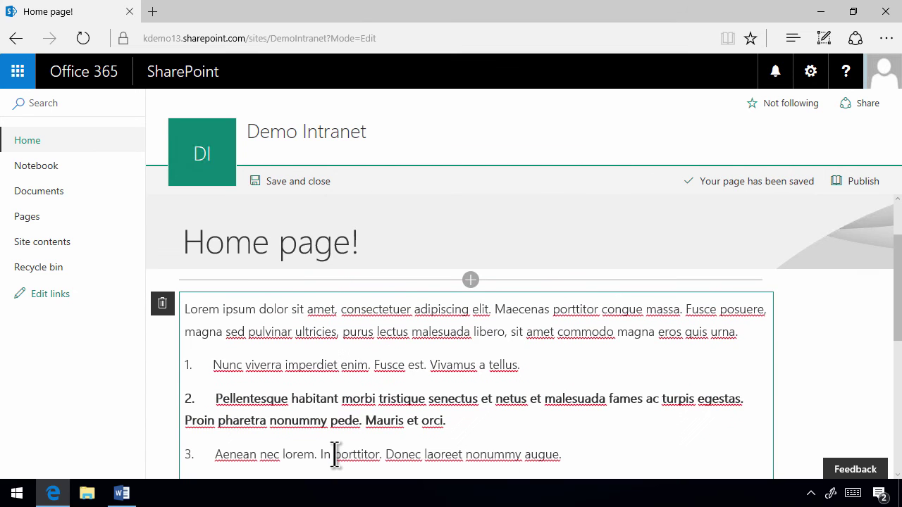
{"action": "scroll", "coordinate": [334, 454], "scroll_direction": "up", "scroll_amount": 1}
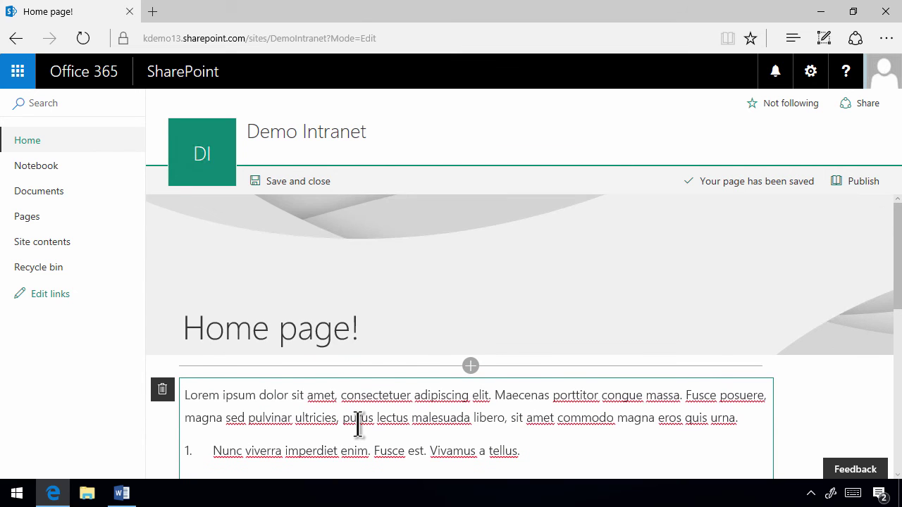